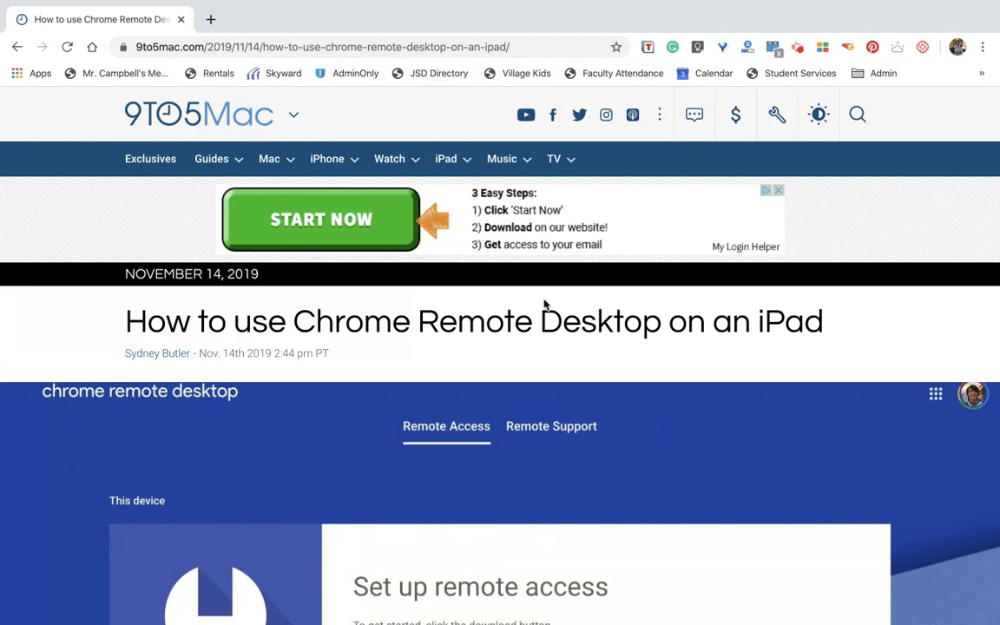
Scroll through the 9to5Mac article down to its introduction text.
scroll(638, 449, "down", 2)
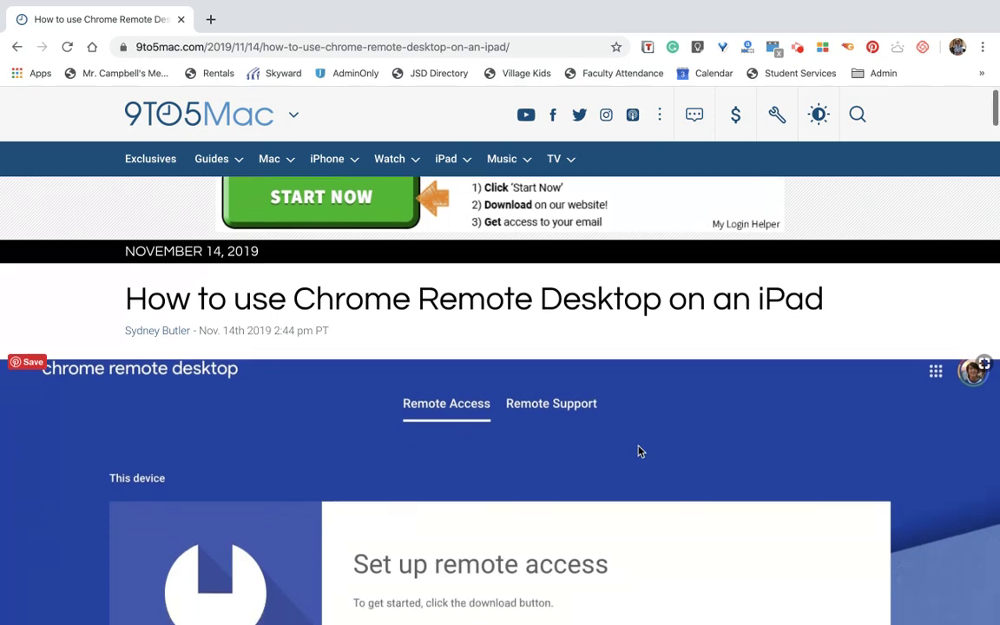
scroll(638, 450, "down", 2)
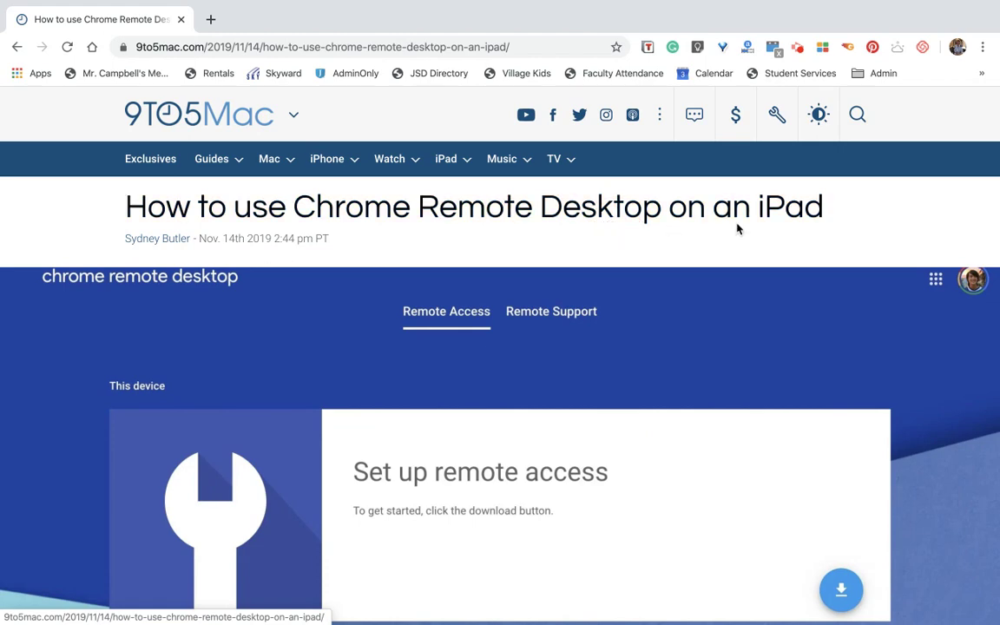
scroll(717, 311, "down", 3)
scroll(717, 311, "down", 4)
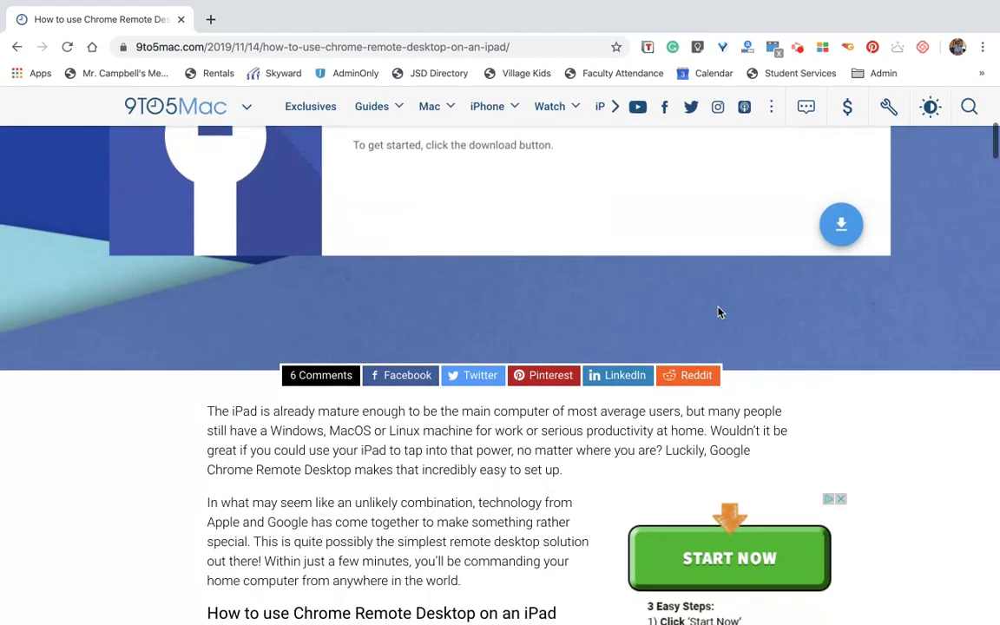
scroll(717, 311, "up", 4)
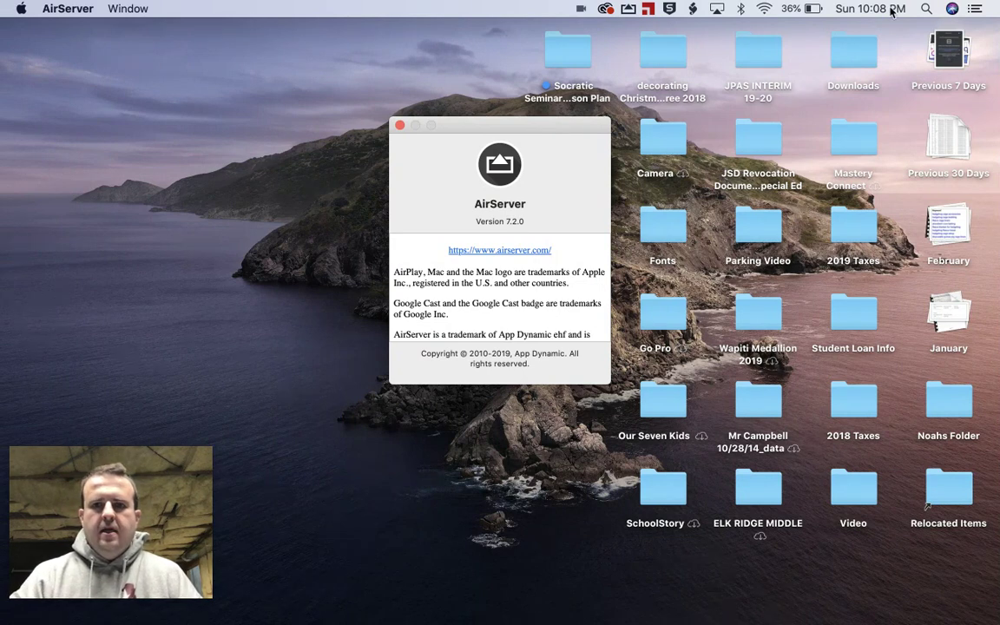
Show AirServer's connection QR code for the iPad to scan, then close the QR window.
left_click(627, 9)
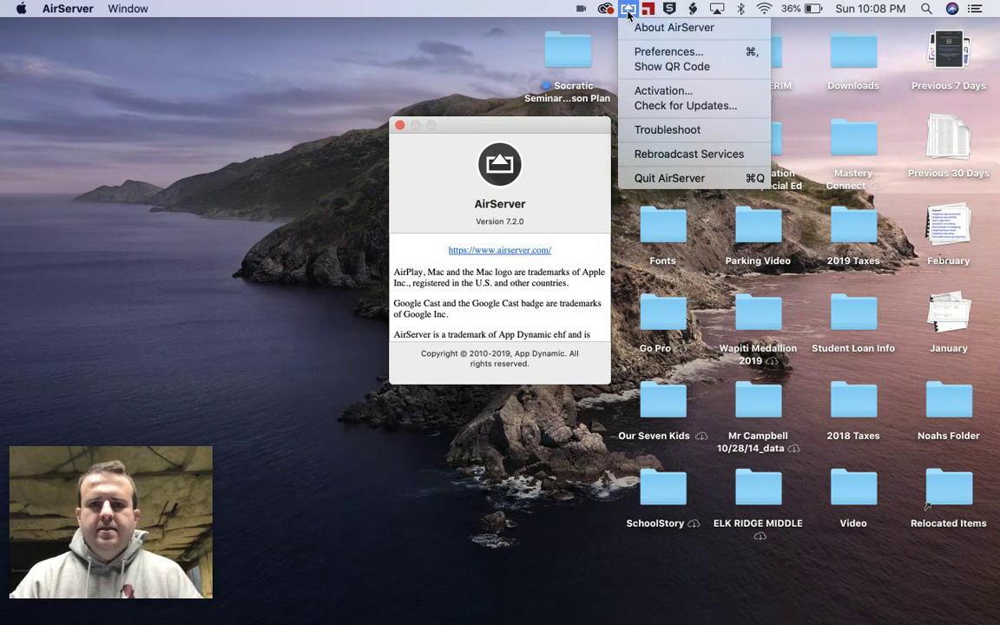
left_click(658, 67)
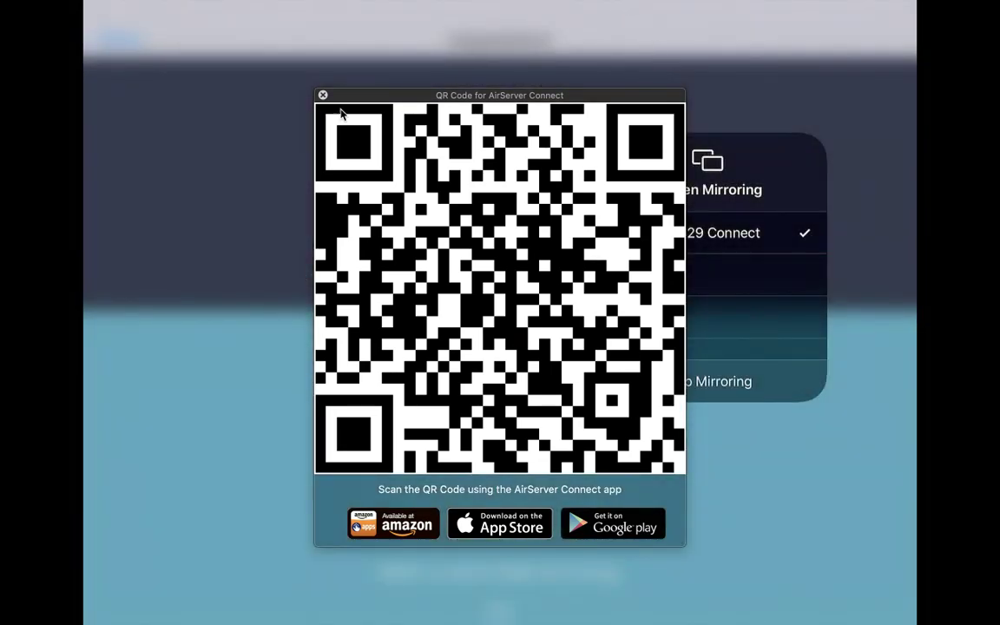
left_click(323, 95)
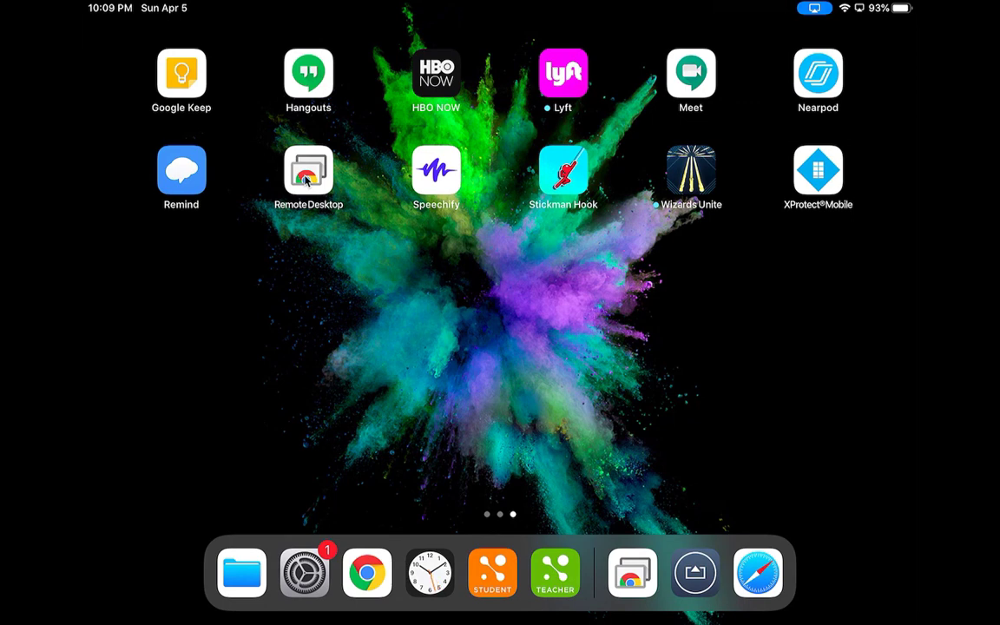
Open Remote Desktop on the iPad and try connecting to the listed MacBook.
left_click(305, 178)
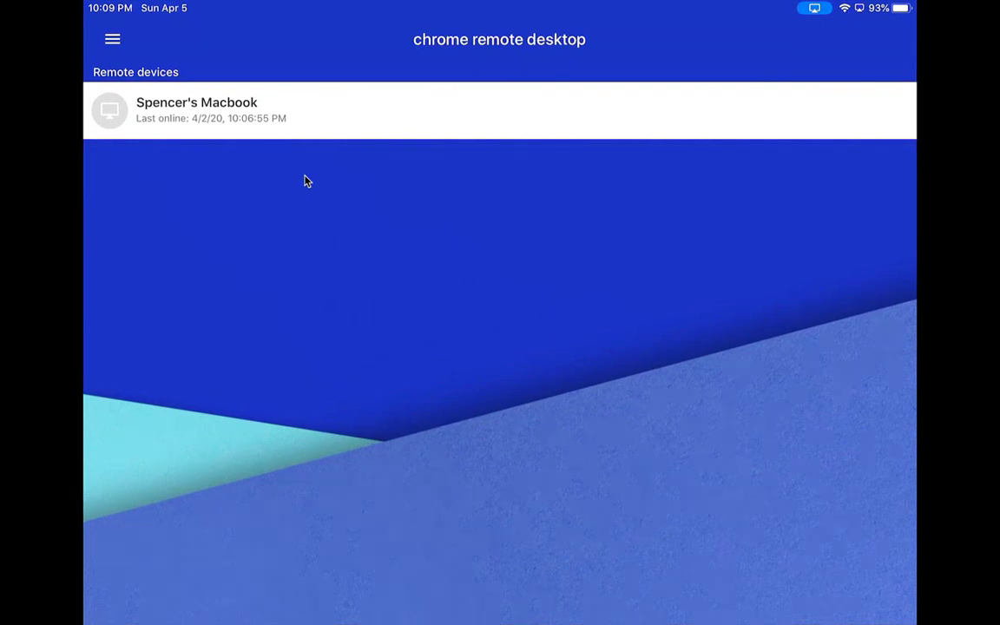
left_click(196, 109)
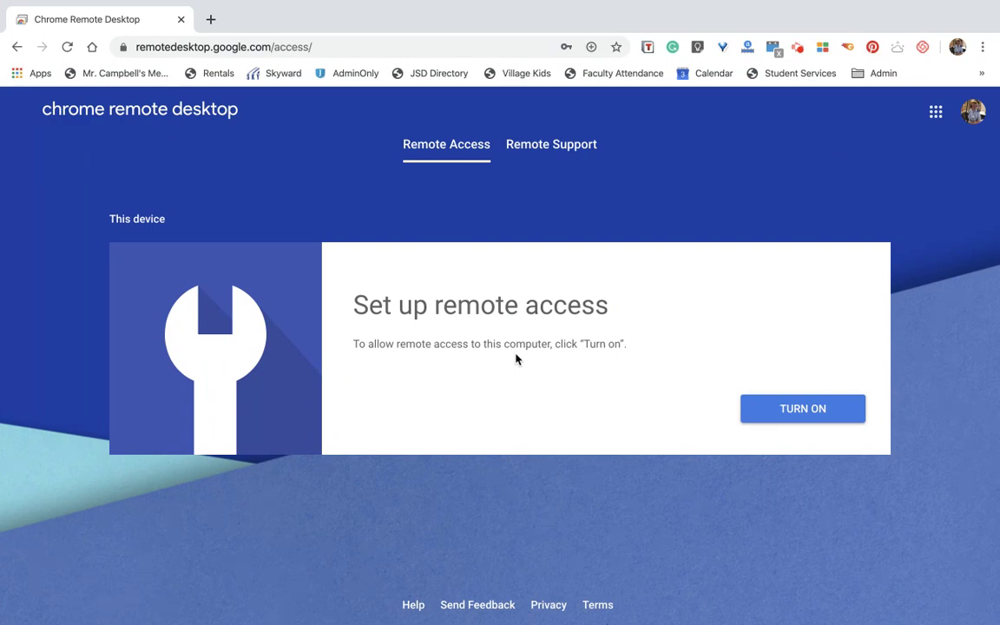
Turn on remote access, replace the computer name using the 'Spe' autofill, and install the web app.
left_click(767, 407)
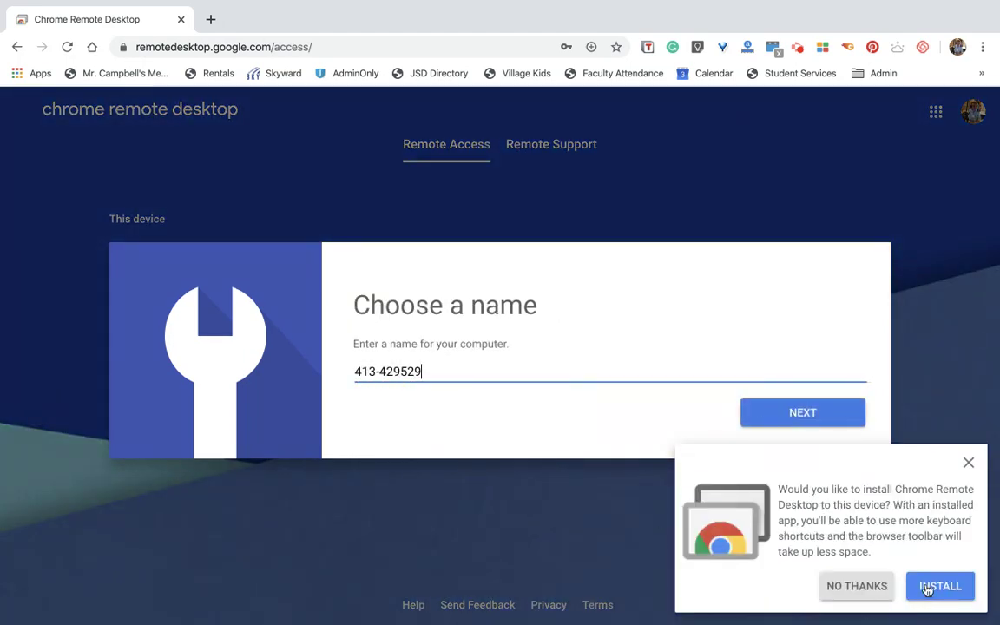
triple_click(427, 372)
key("BackSpace")
type("Spe")
key("Down")
key("Return")
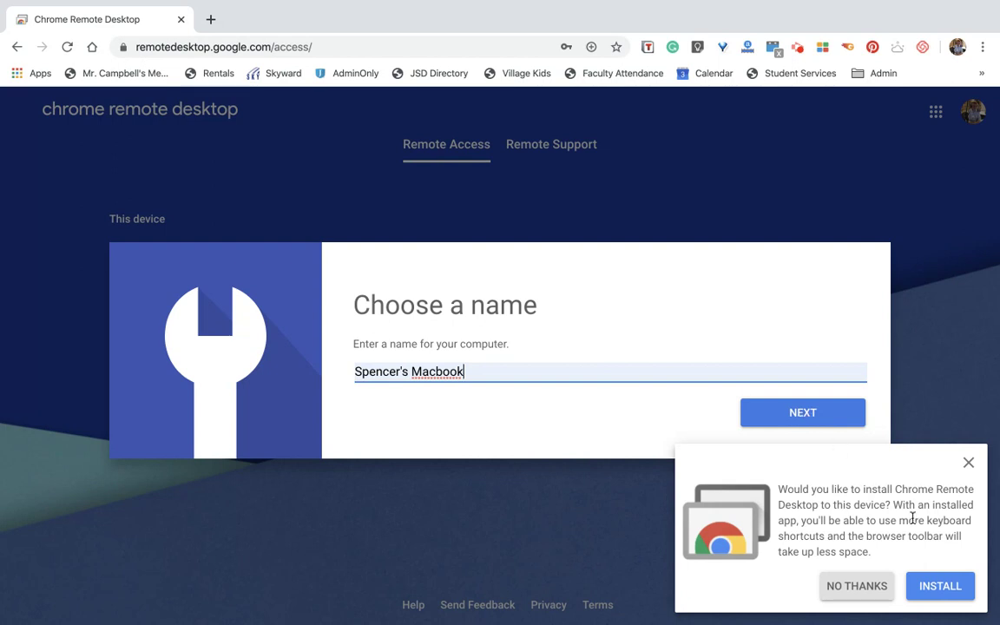
left_click(946, 585)
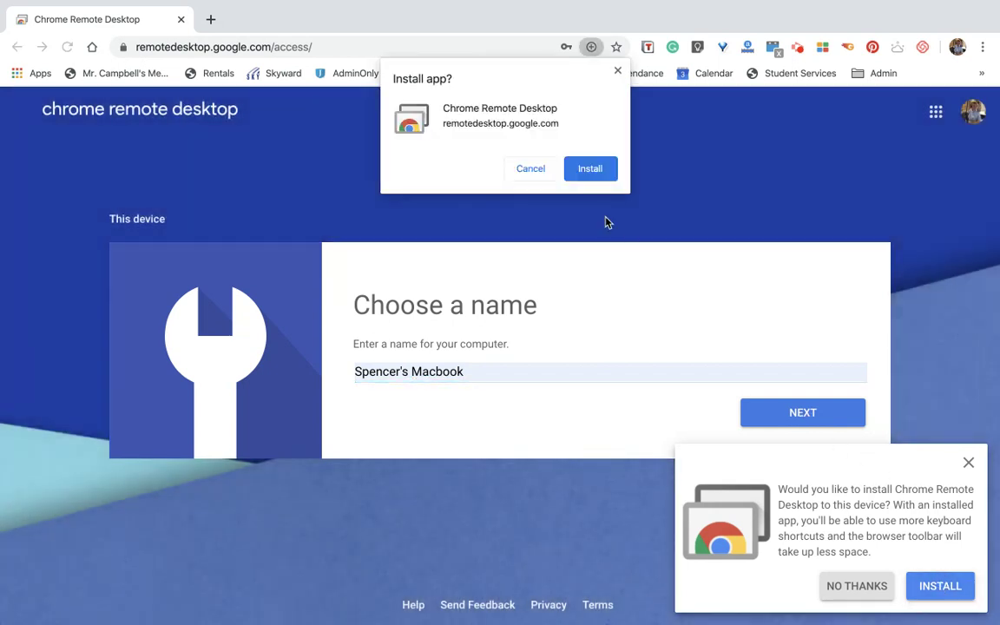
left_click(590, 170)
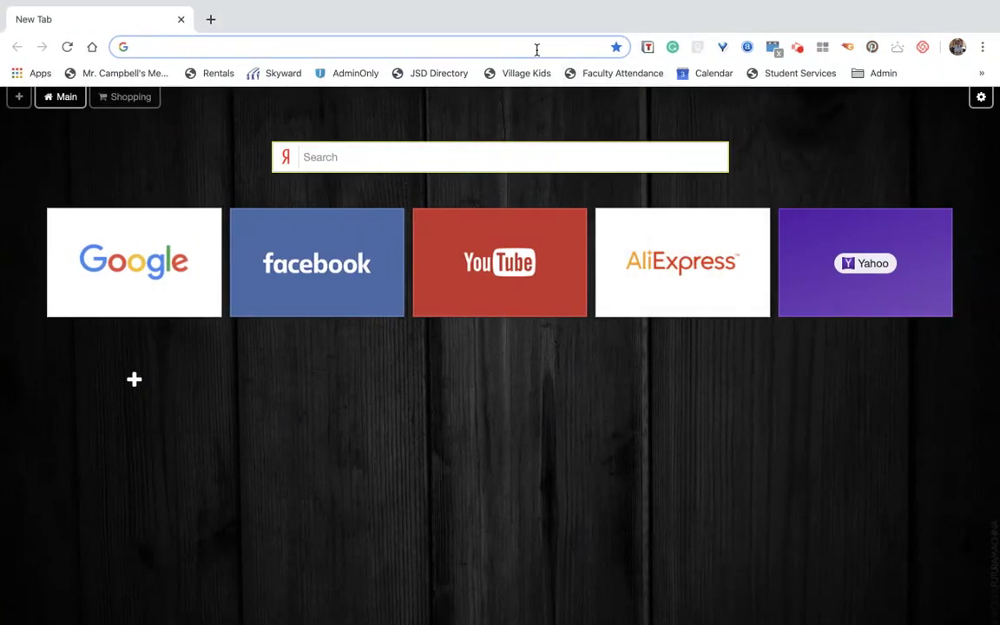
Search Google for 'google remote desktop' and open the Chrome Remote Desktop result.
type("google remote desktop")
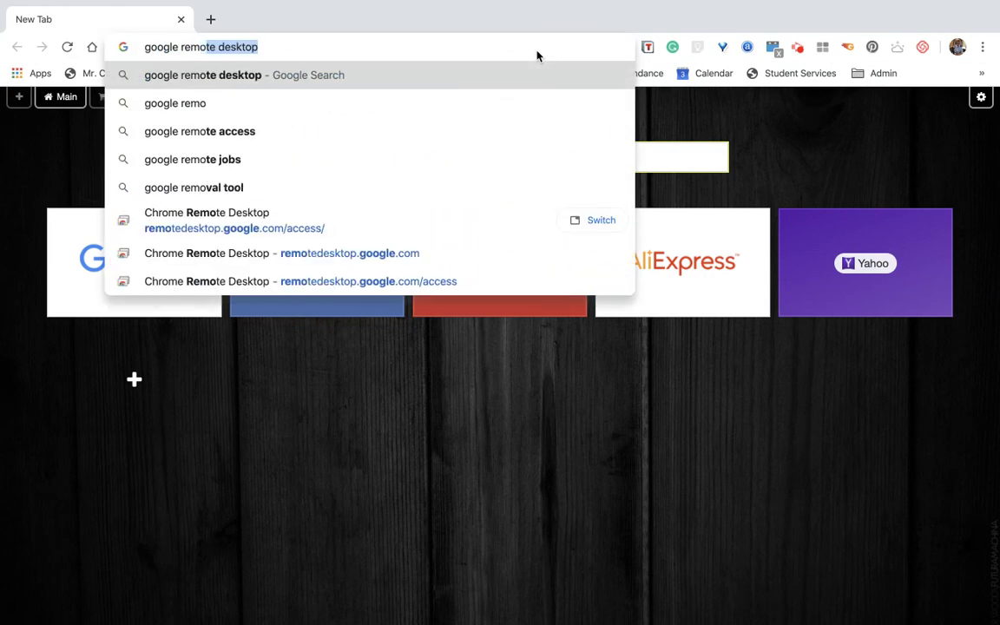
key("Return")
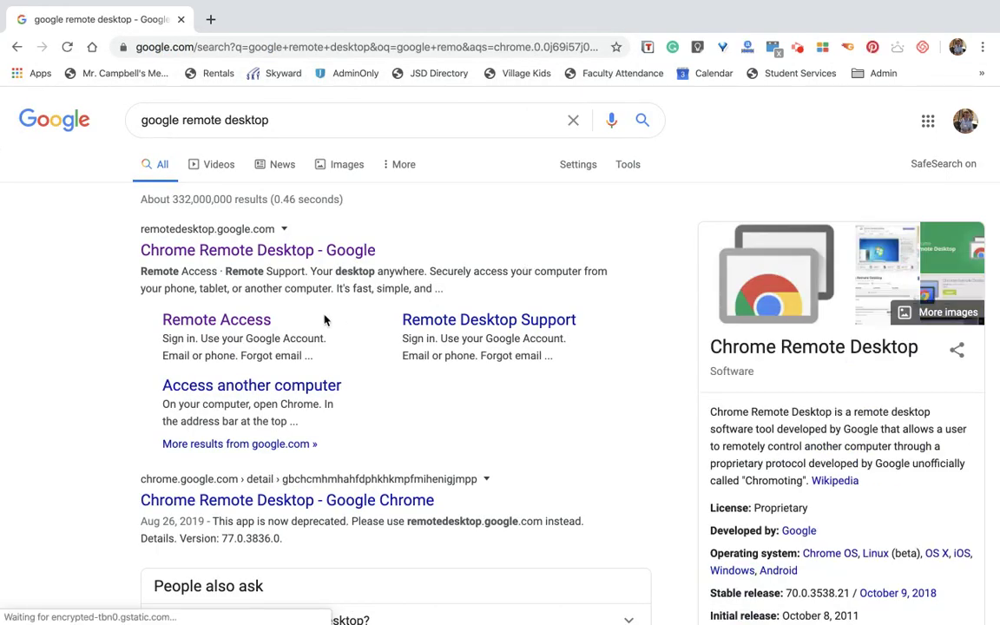
left_click(276, 254)
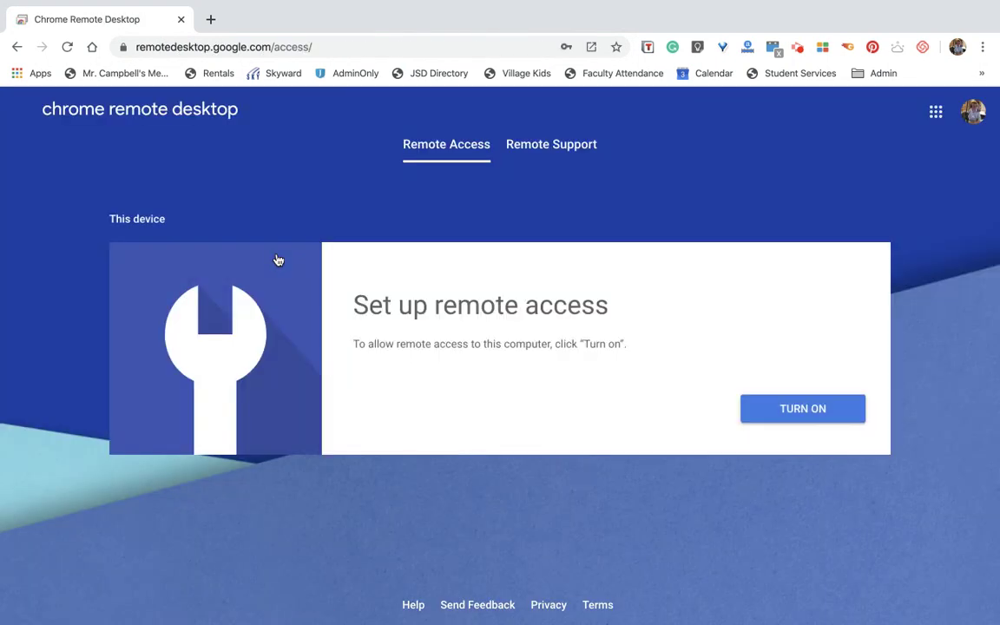
left_click(807, 413)
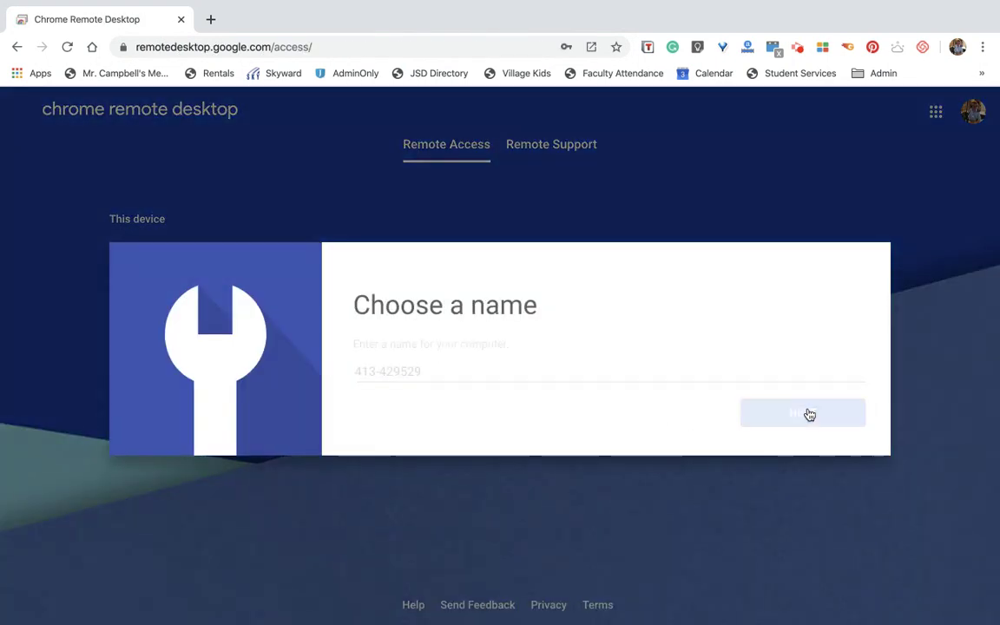
left_click(805, 415)
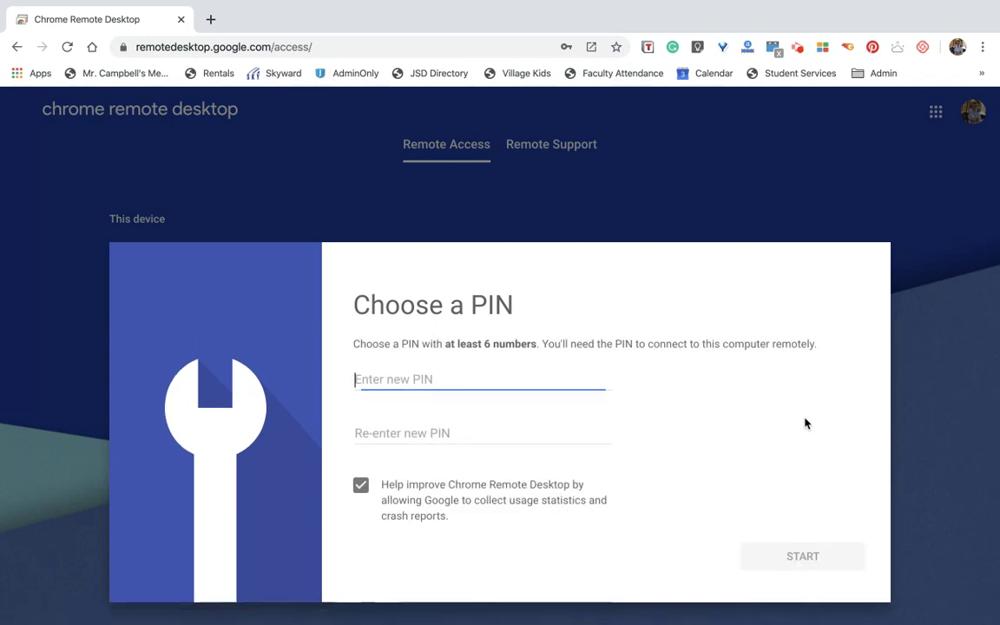
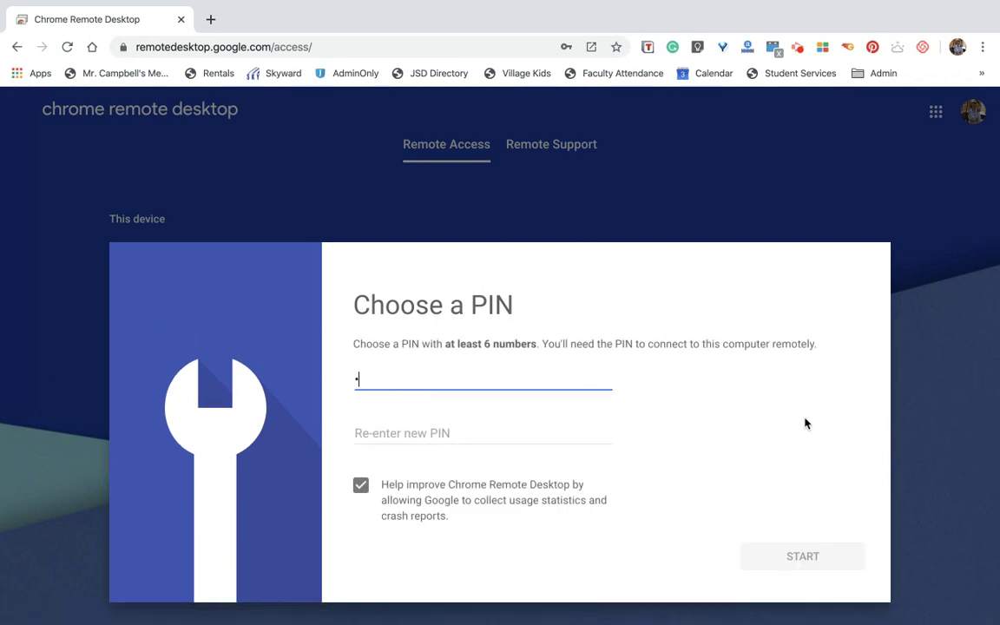
key("Tab")
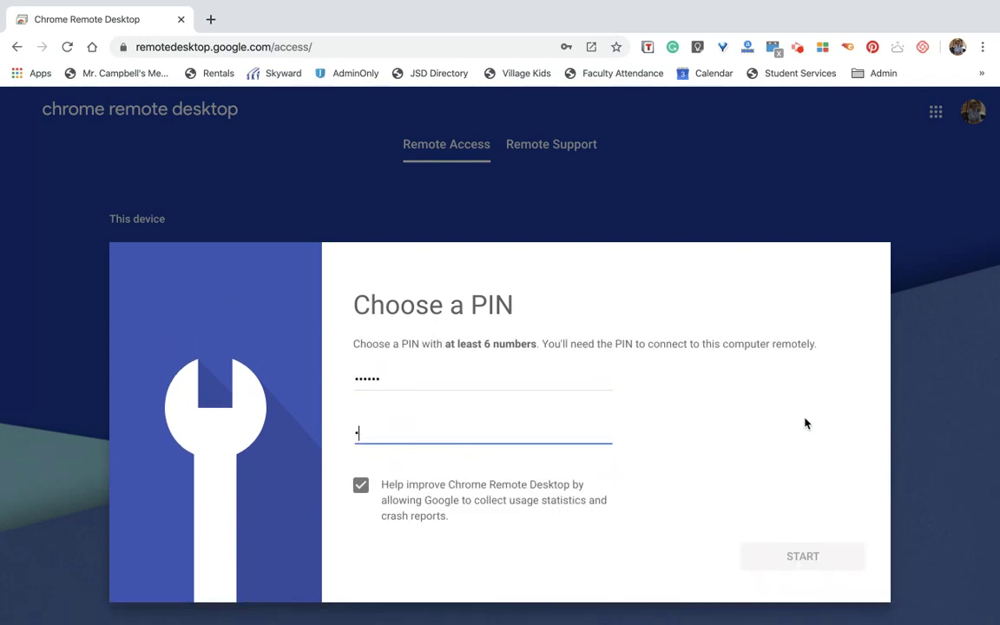
scroll(908, 456, "down", 2)
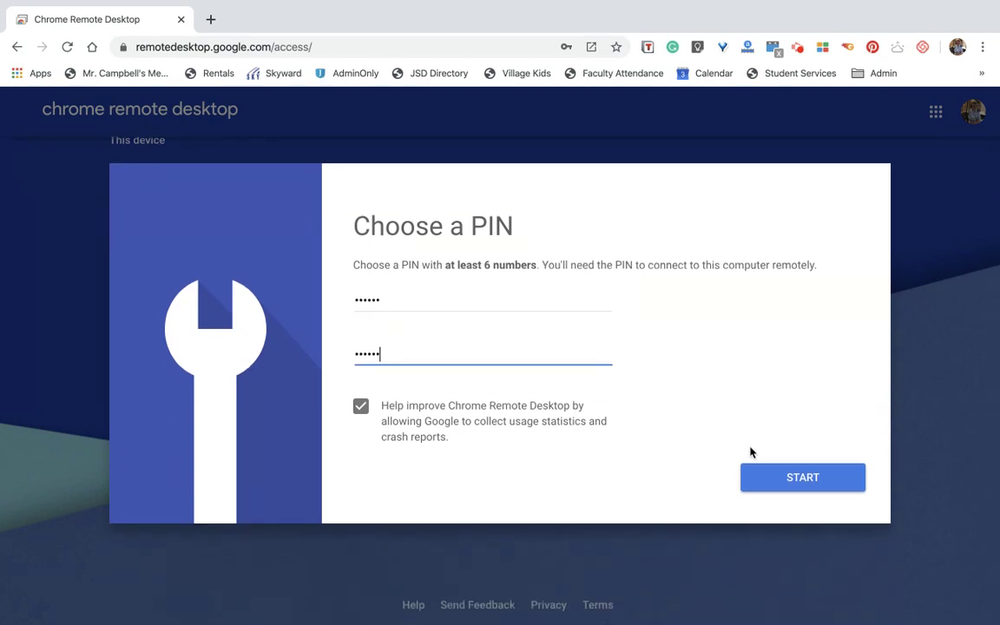
left_click(772, 478)
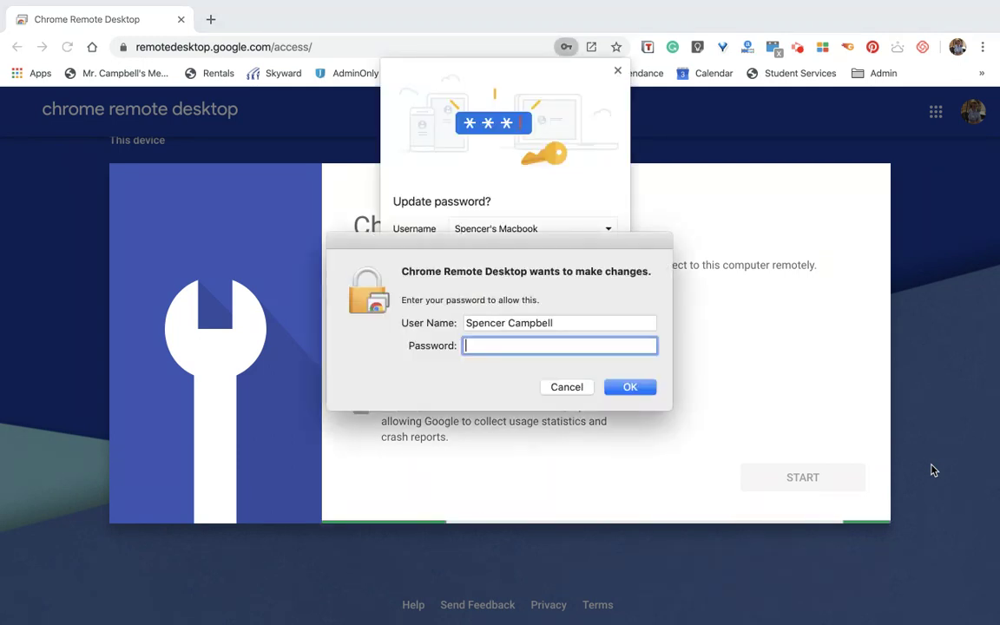
Enter the Mac account password in the authorization dialog, retyping it until accepted.
type("•••••••••")
left_click(630, 387)
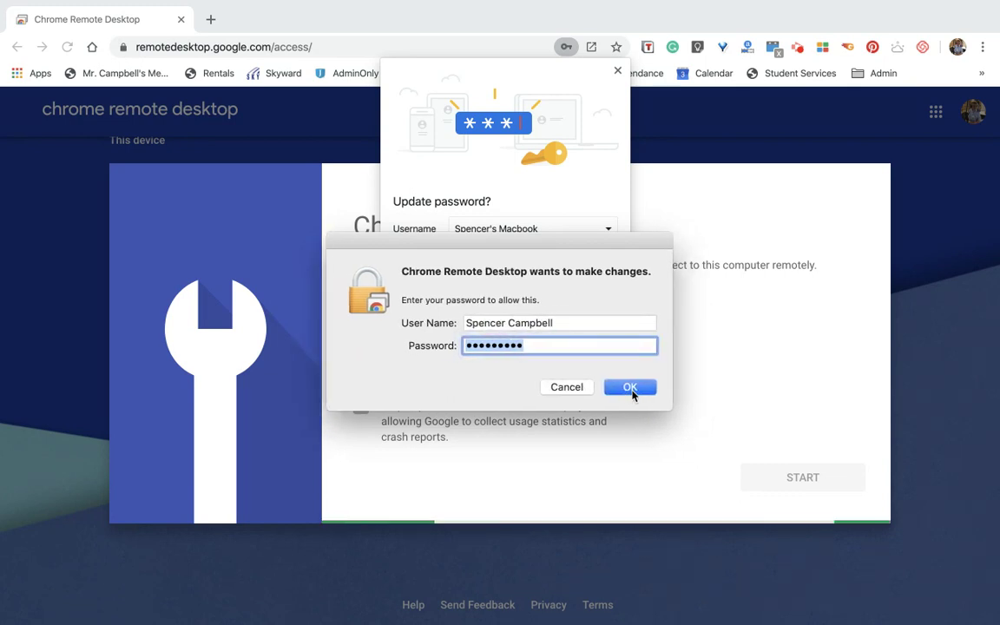
type("••••")
key("BackSpace")
key("BackSpace")
key("BackSpace")
key("BackSpace")
type("••••••••••")
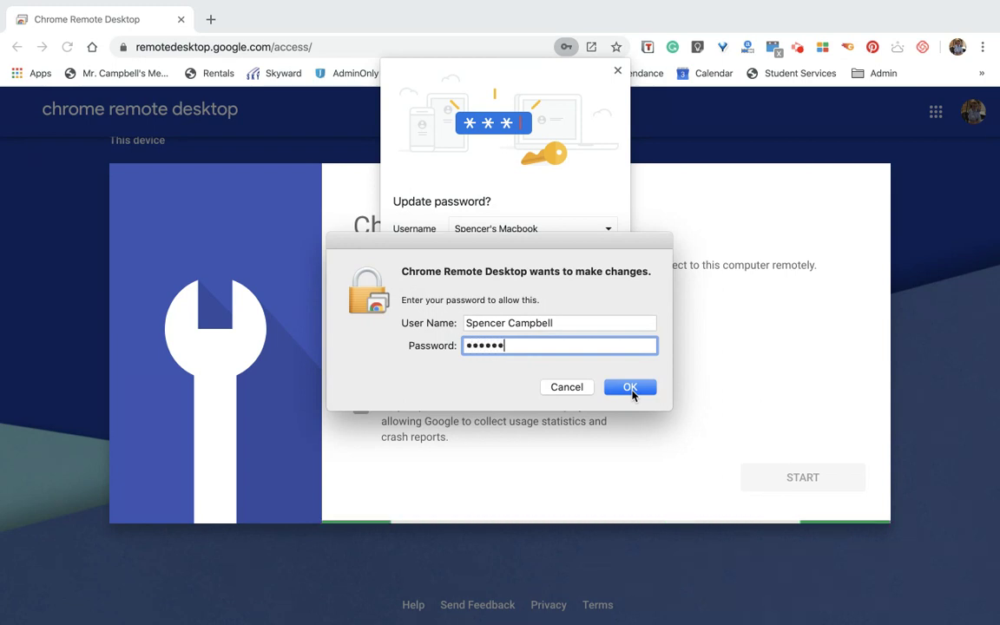
left_click(631, 389)
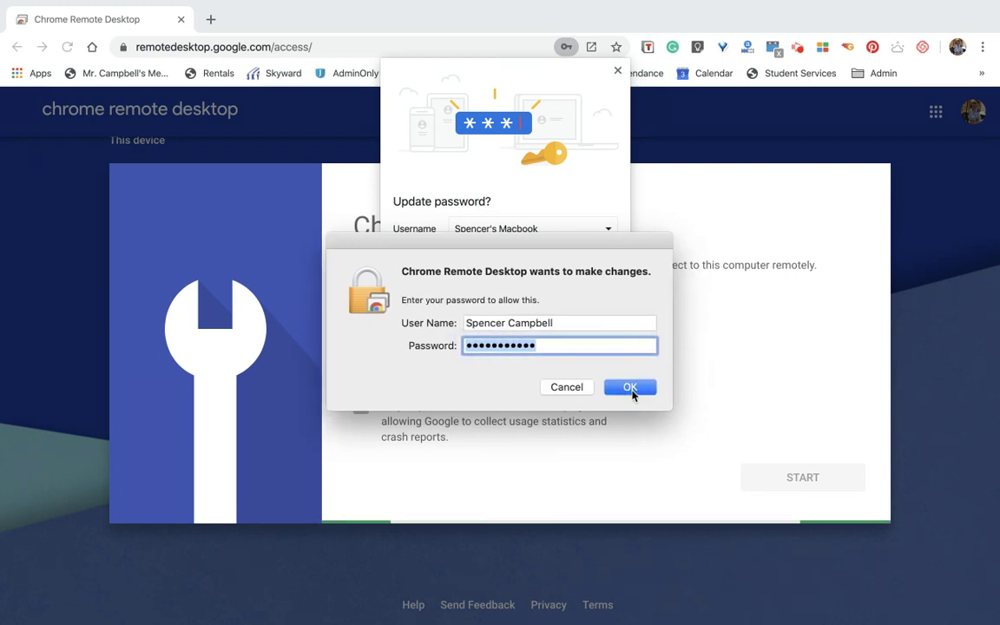
type("••••••••••")
left_click(631, 388)
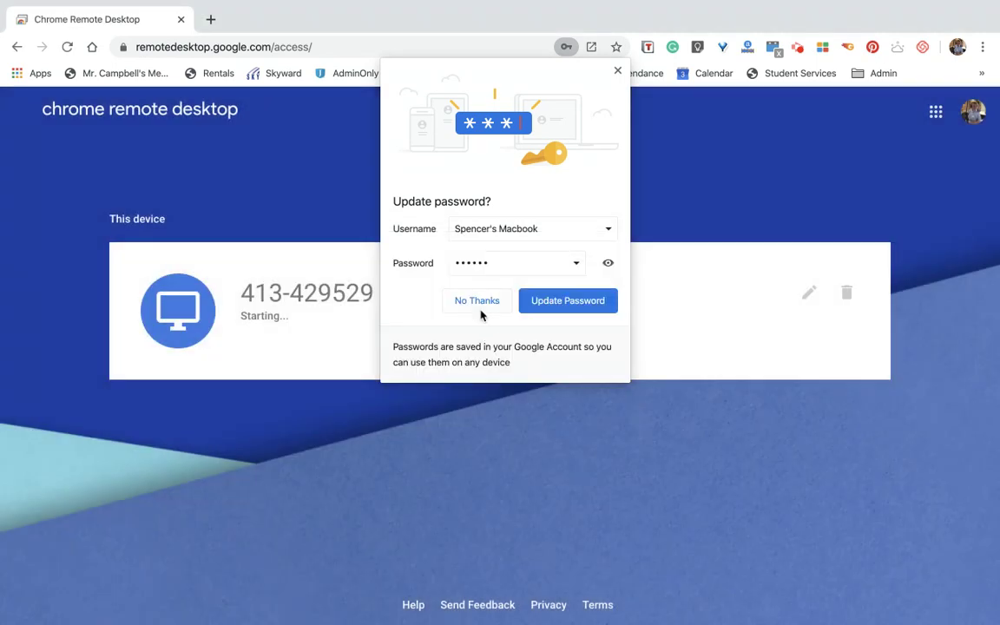
Save the new PIN through Chrome's Update Password prompt.
left_click(578, 304)
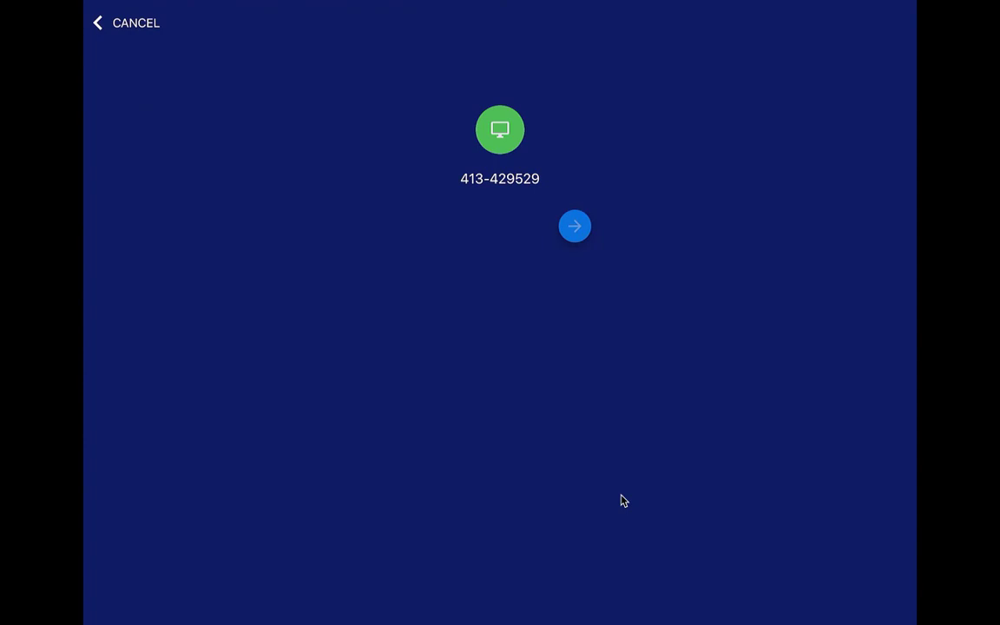
Submit the PIN on the iPad to connect, then switch to the Mac's Remote Access desktop.
key("Return")
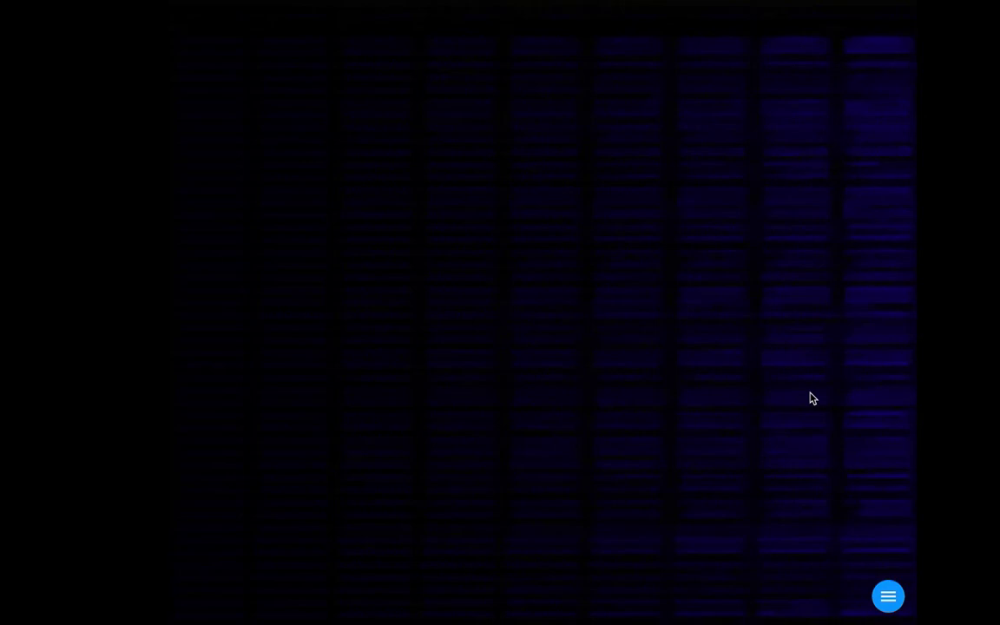
key("ctrl+Right")
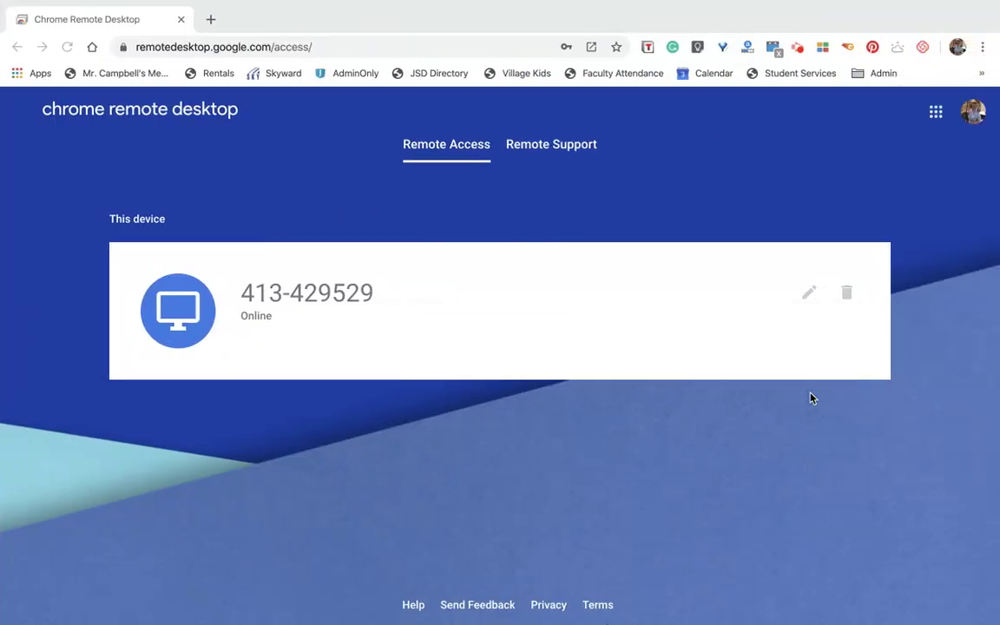
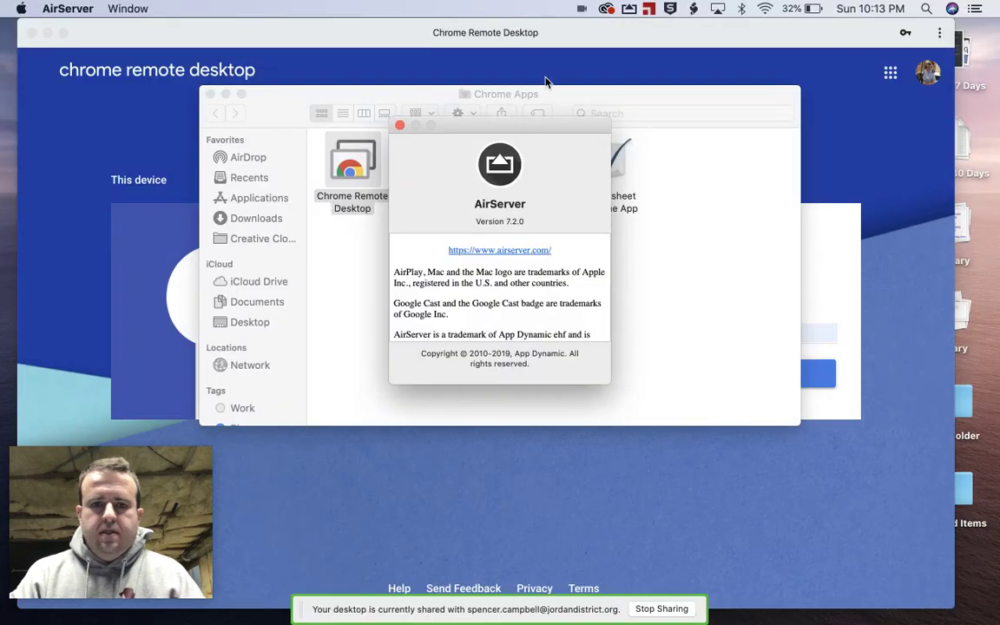
Close the AirServer About box, the Chrome Apps folder and the Chrome Remote Desktop window.
left_click(400, 126)
left_click(210, 94)
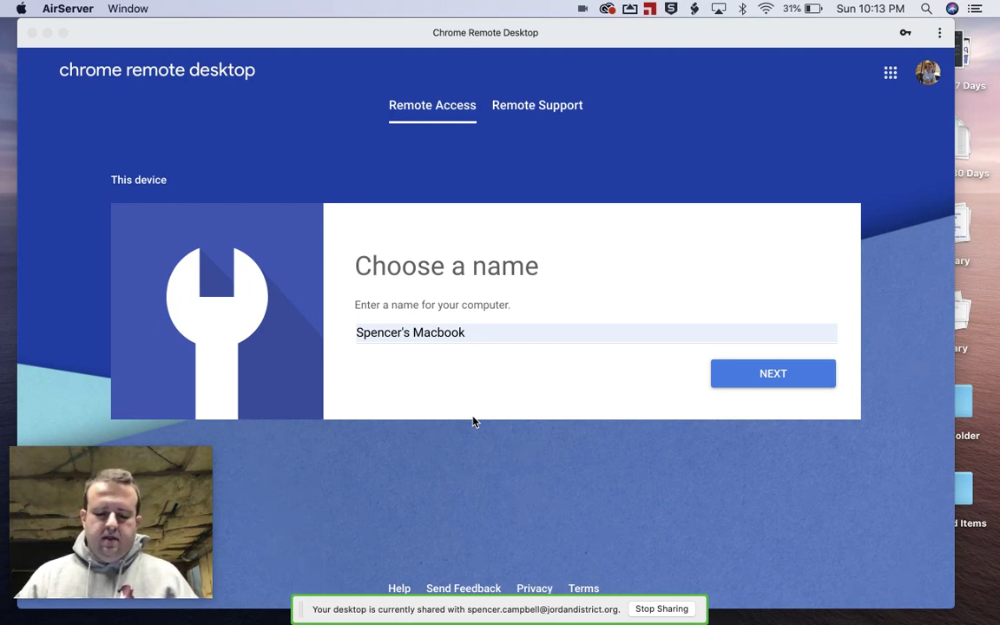
left_click(829, 158)
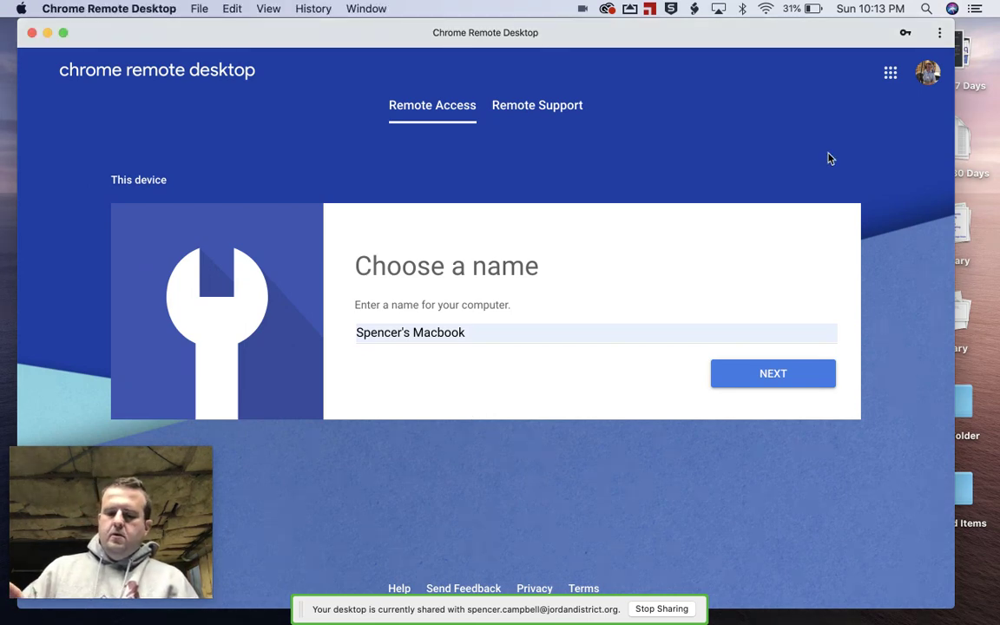
left_click(939, 33)
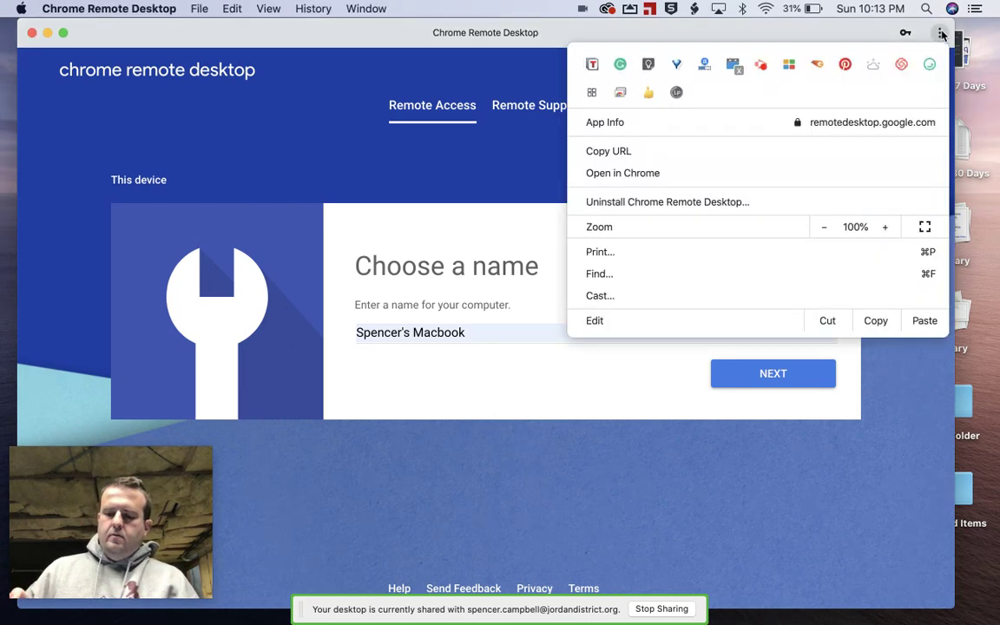
left_click(500, 140)
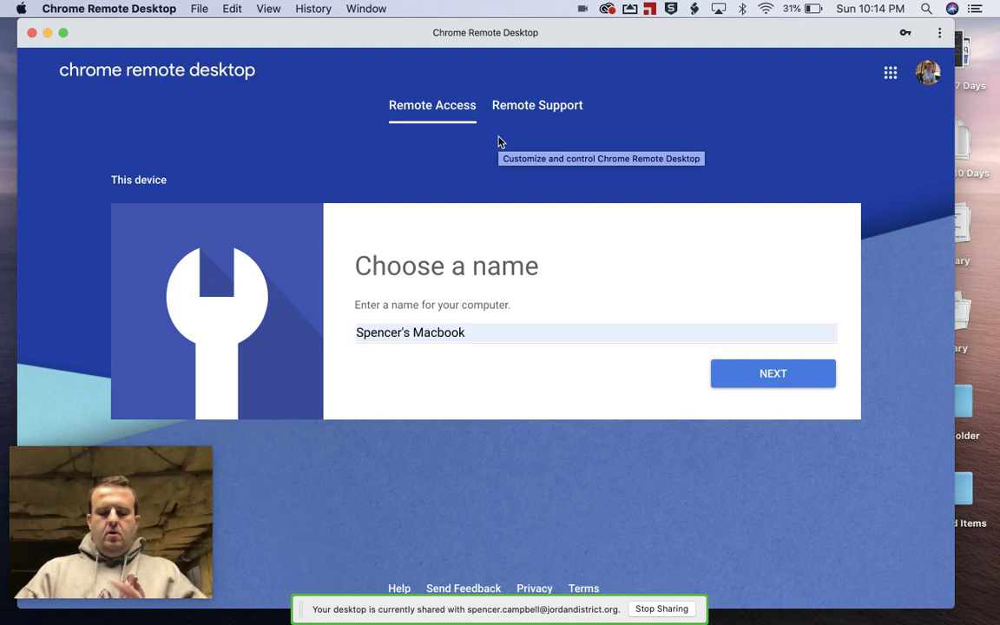
left_click(30, 33)
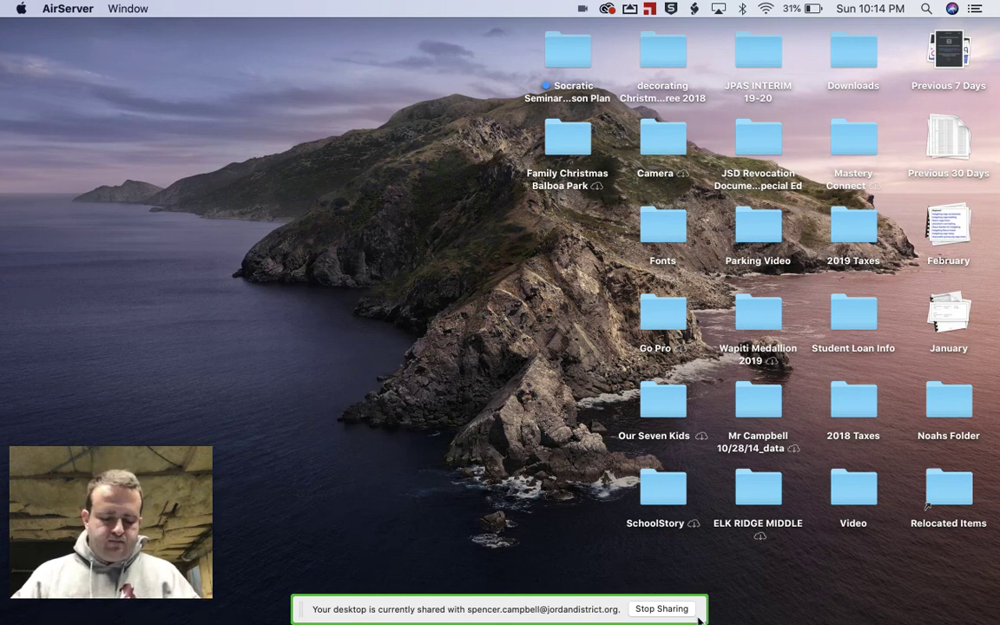
Bring Chrome back to the front from the Dock, showing the Remote Access page.
left_click(257, 609)
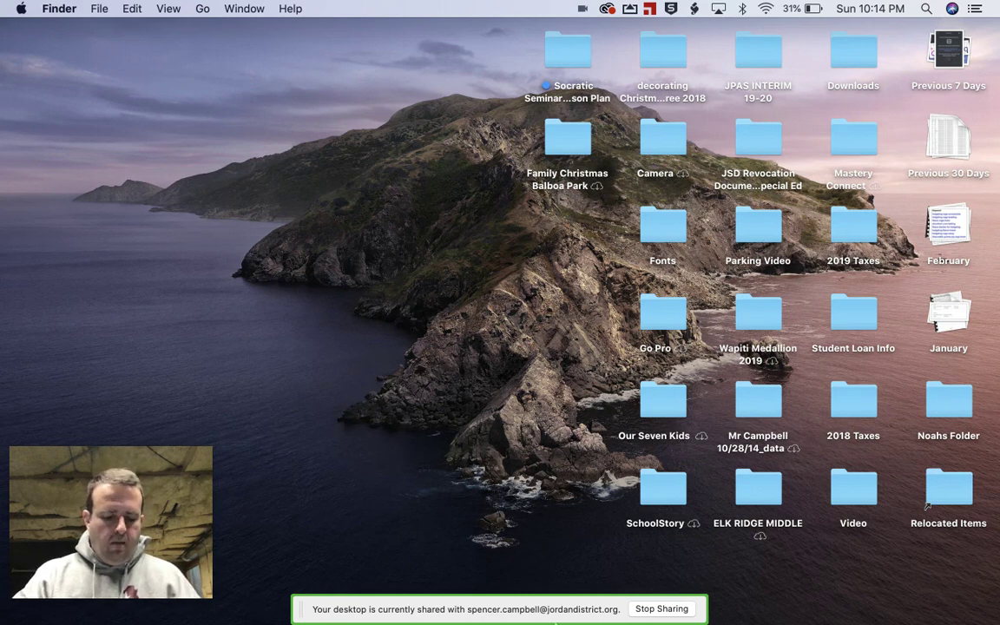
mouse_move(556, 622)
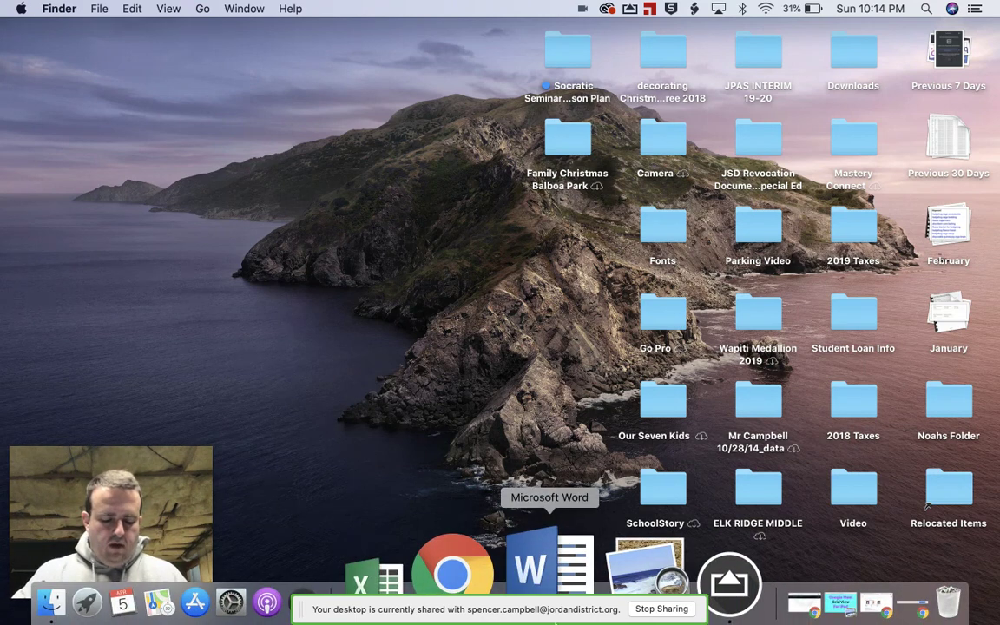
left_click(451, 571)
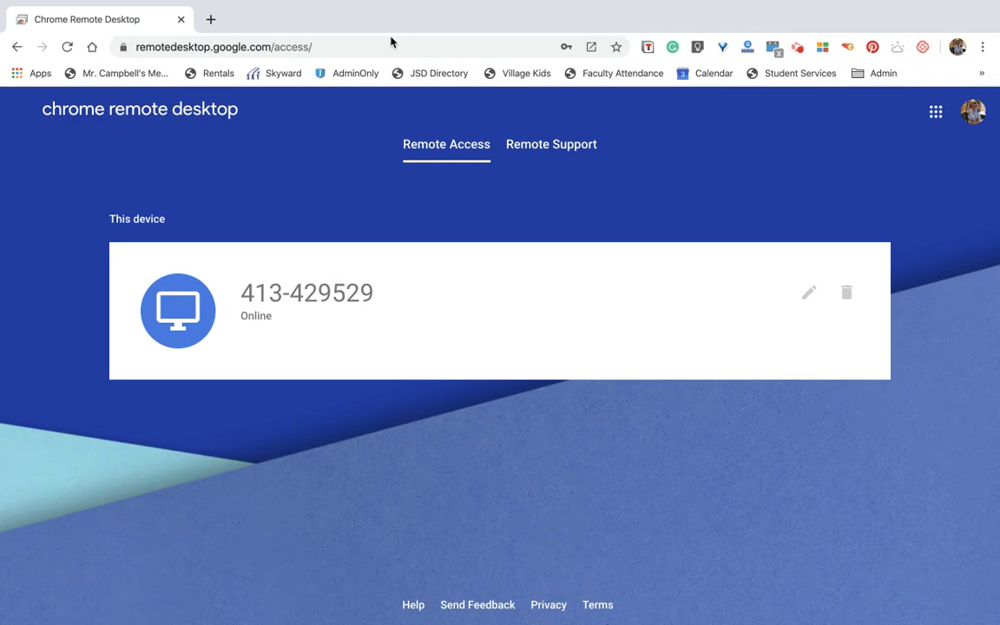
Load meet.google.com and bring up the Join or start a meeting prompt.
left_click(336, 44)
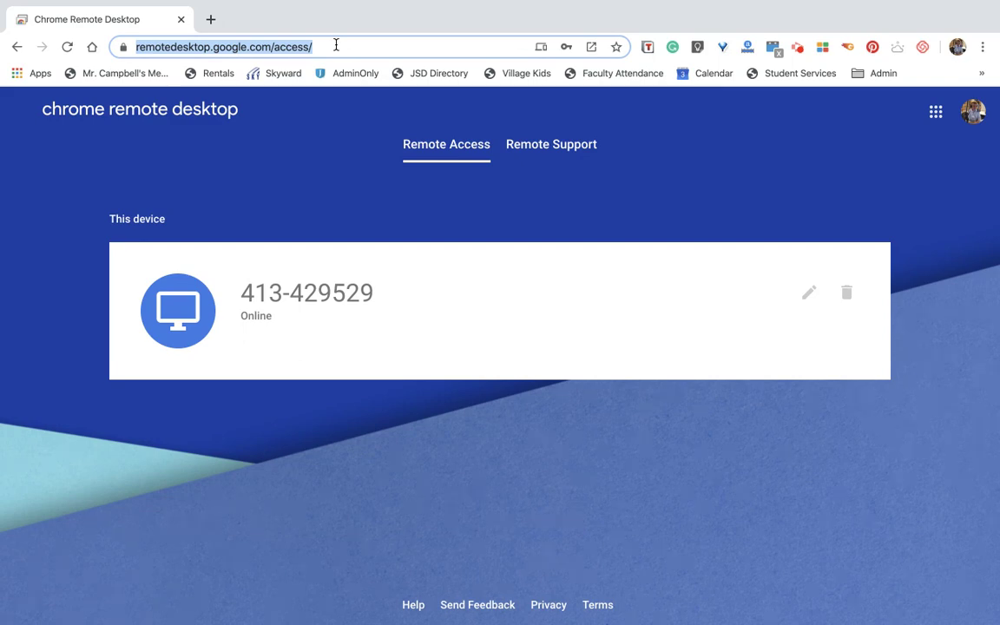
key("BackSpace")
type("meet.google.com")
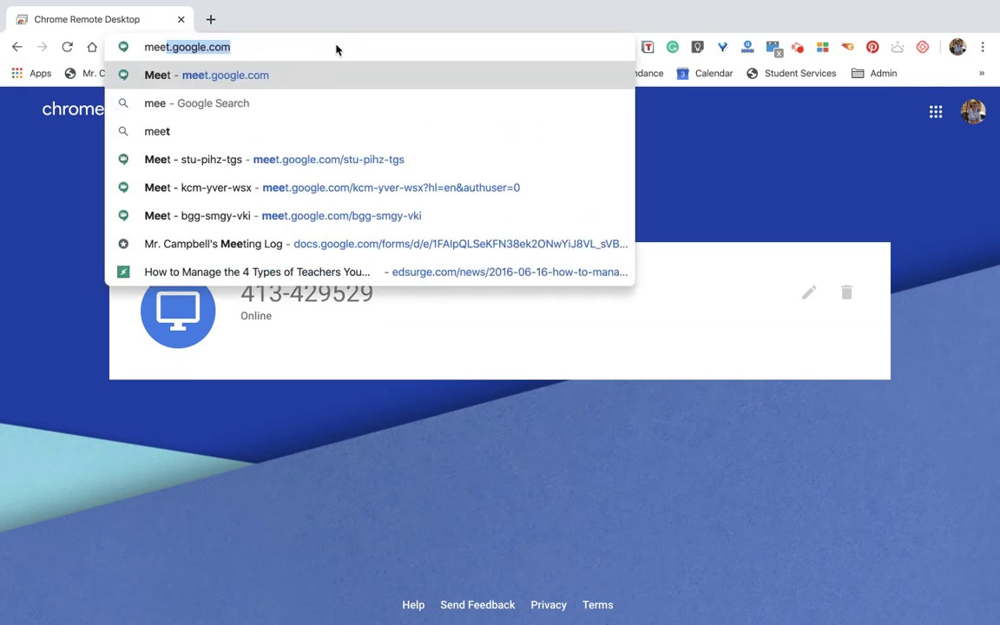
key("Return")
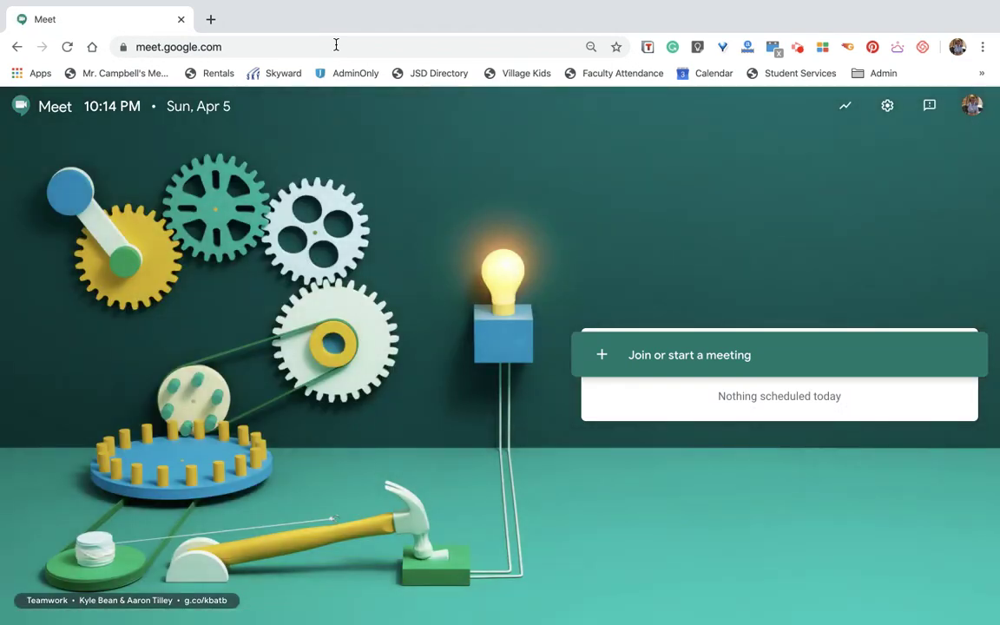
left_click(618, 351)
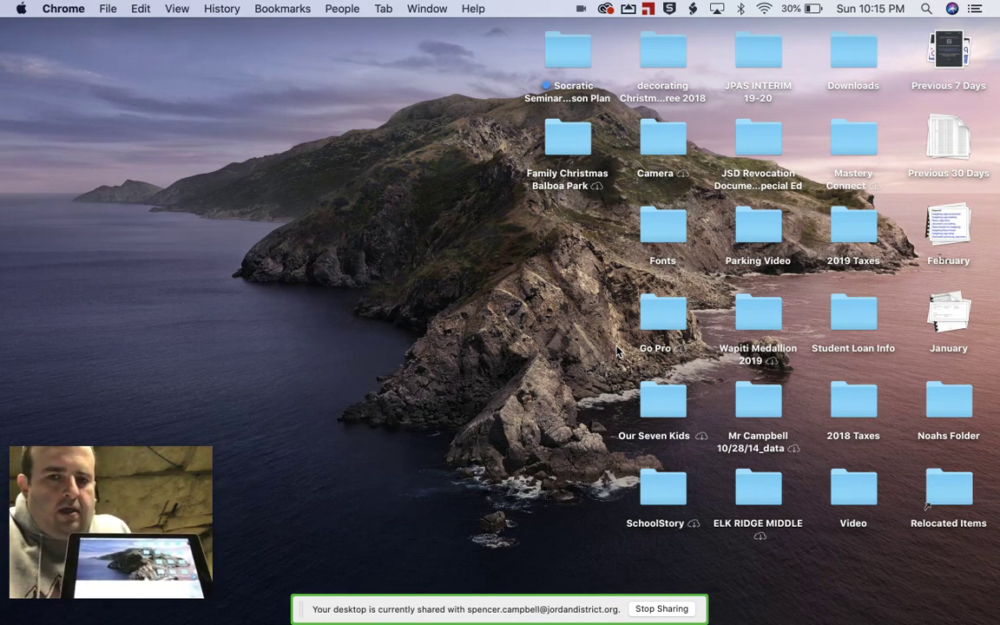
key("ctrl+Right")
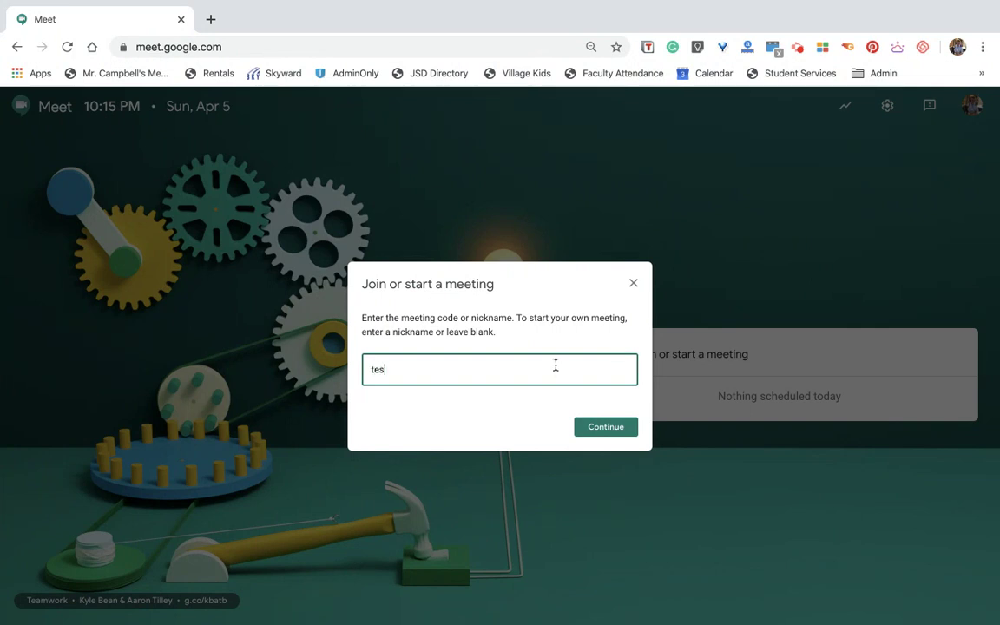
Continue to the meeting 'test', close the Tactiq Pins panel, and join now.
left_click(607, 424)
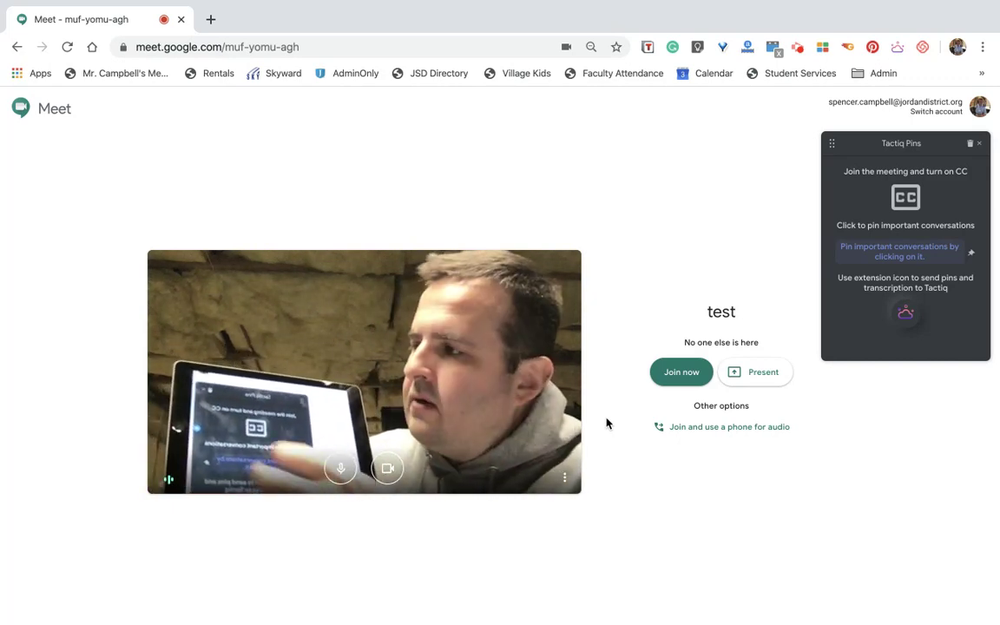
left_click(979, 144)
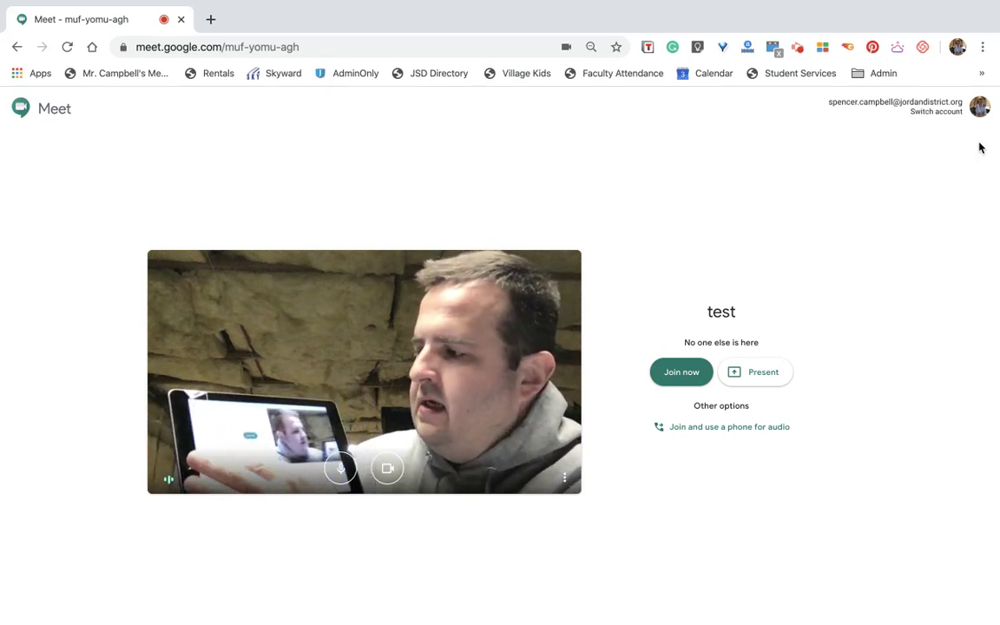
left_click(681, 372)
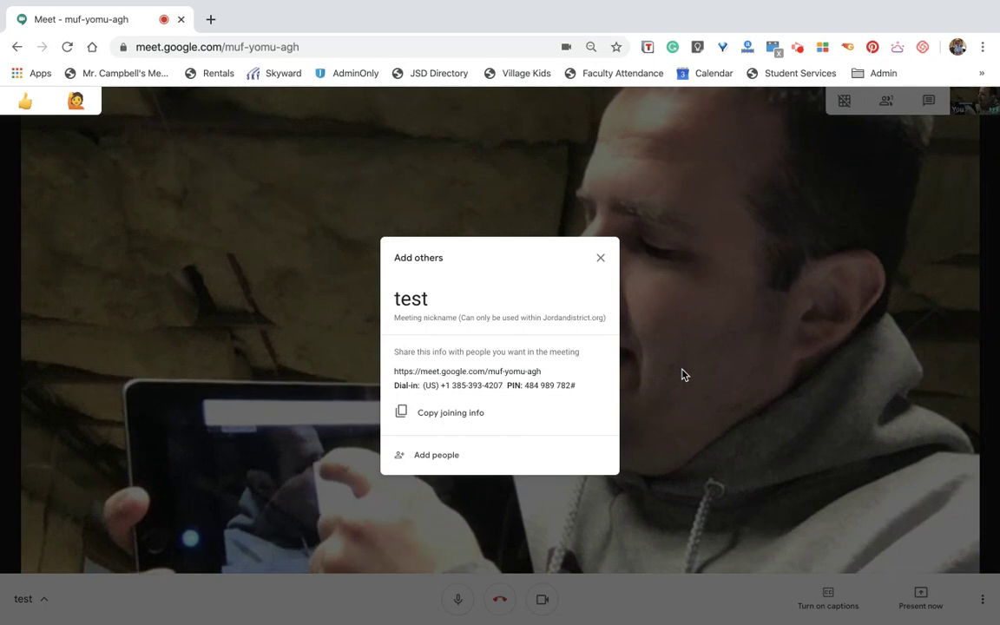
Close the joining details, switch the call to grid view, and select the meeting URL.
left_click(601, 257)
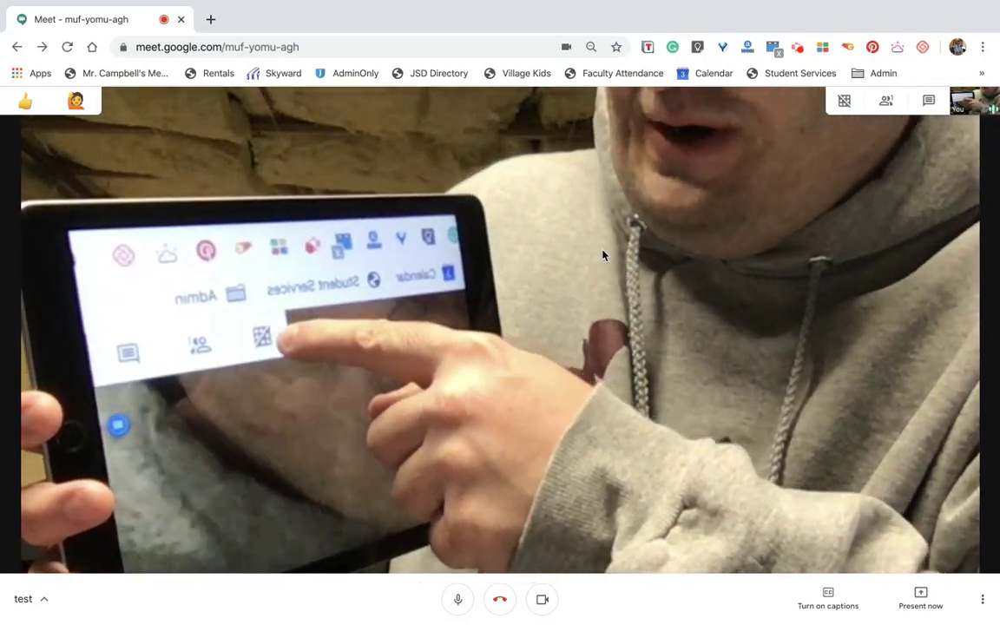
left_click(844, 101)
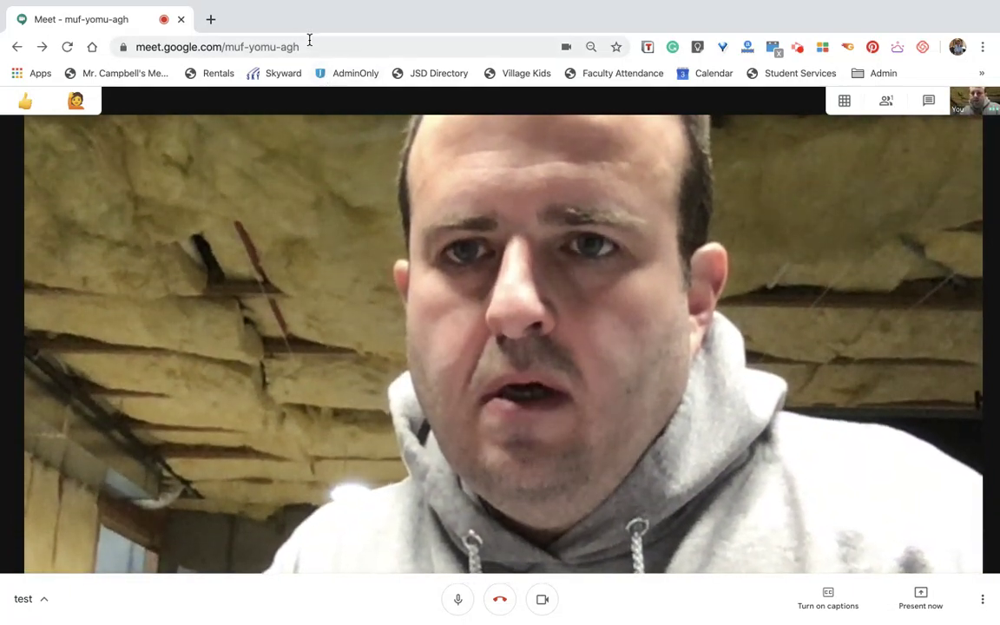
left_click(309, 39)
key("ctrl+c")
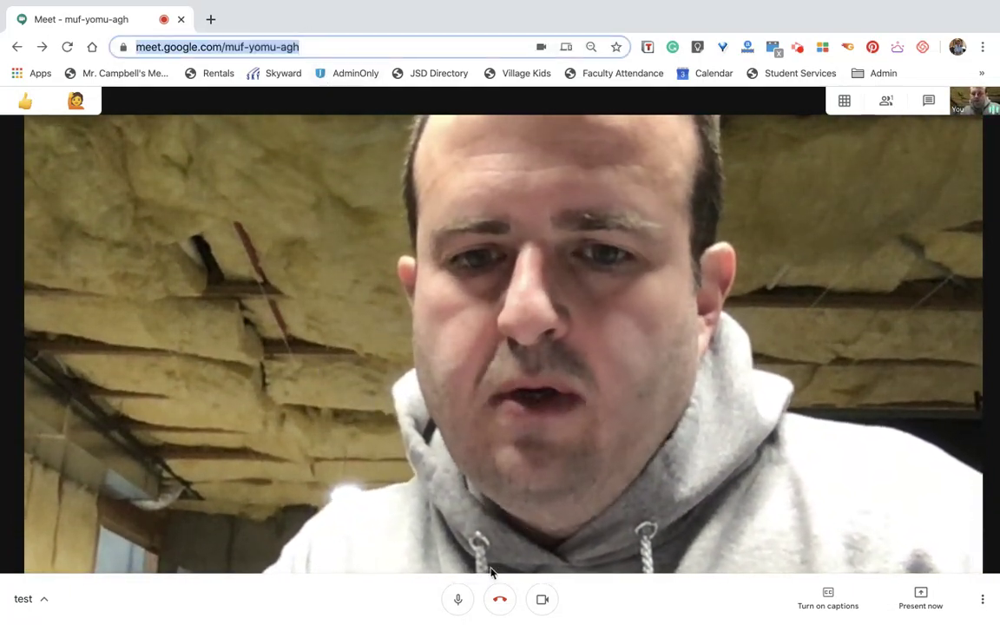
Mute the first tab's microphone and open four new tabs with the meeting link pasted.
left_click(457, 599)
left_click(210, 19)
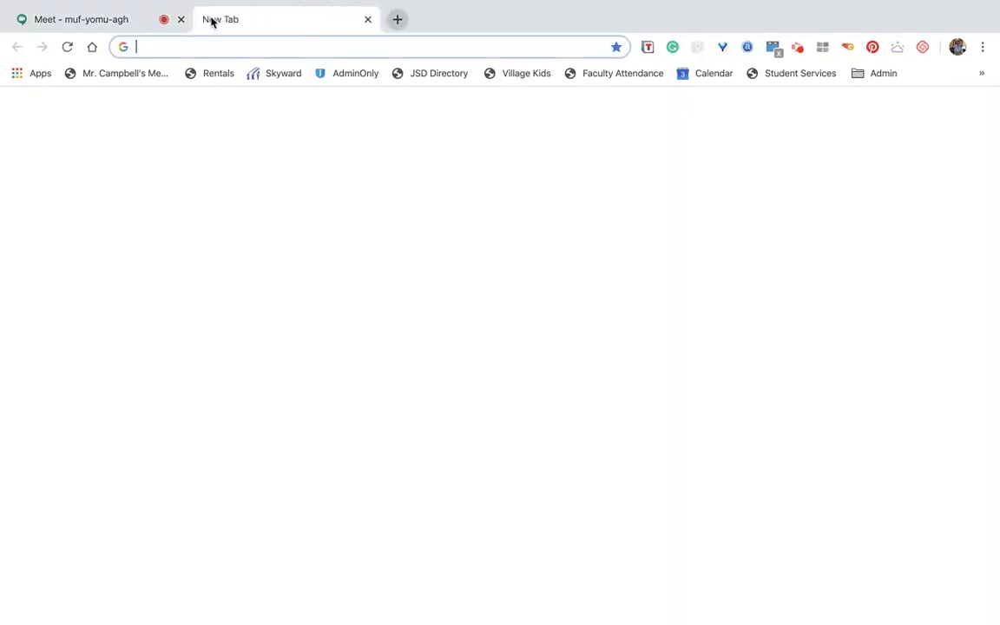
key("ctrl+v")
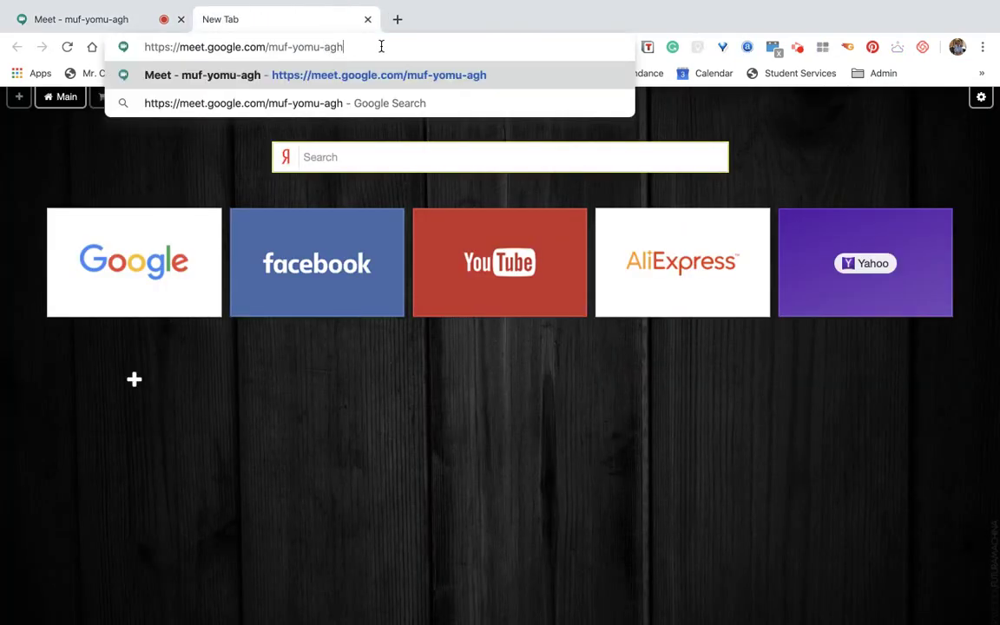
key("Return")
left_click(398, 19)
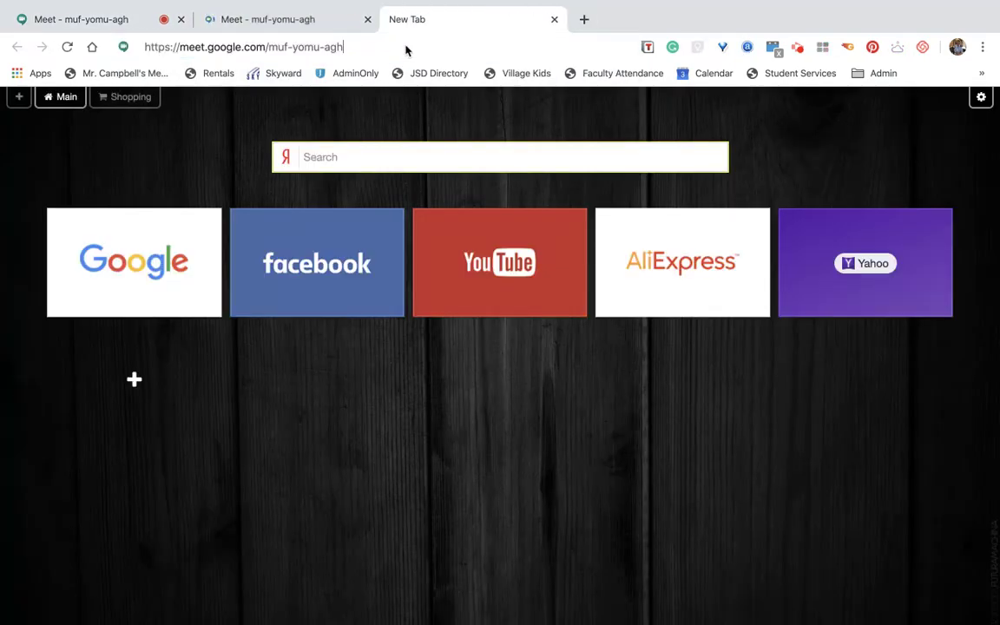
key("ctrl+v")
left_click(583, 21)
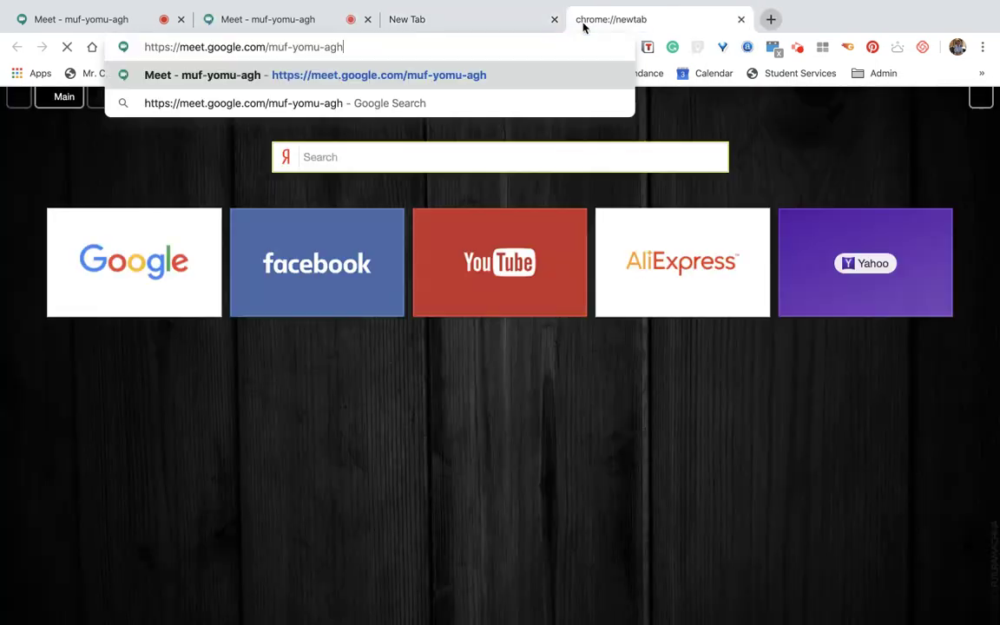
left_click(771, 19)
key("ctrl+v")
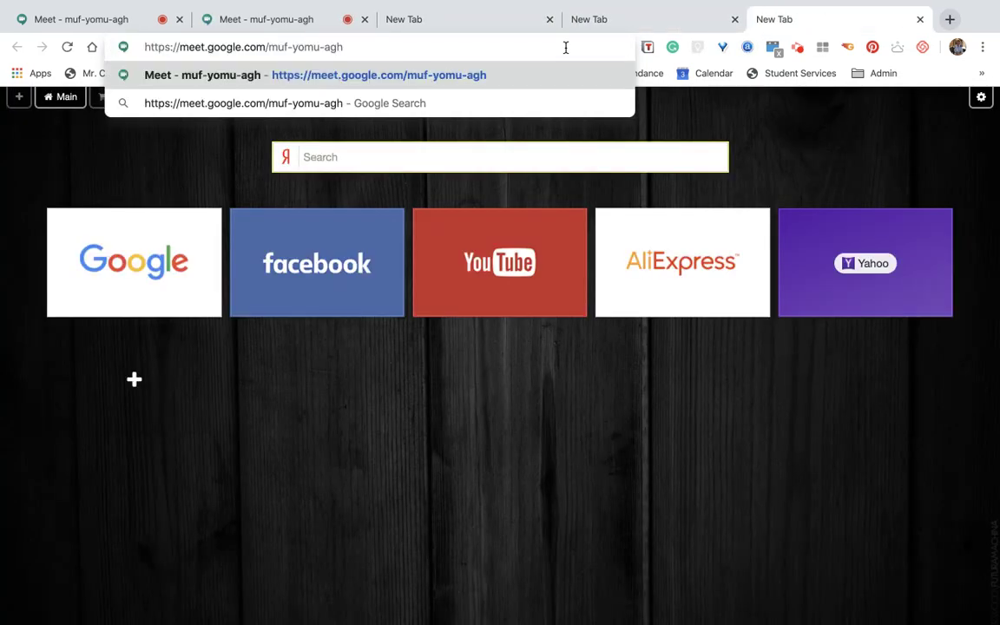
Join 'test' with the microphone off from the second and third tabs.
left_click(278, 25)
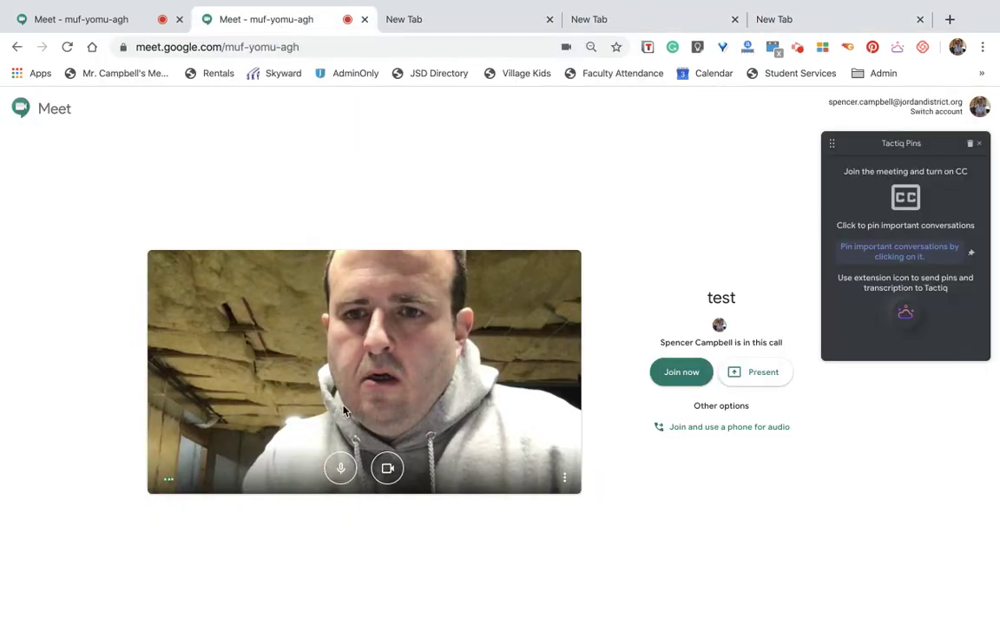
left_click(342, 471)
left_click(681, 371)
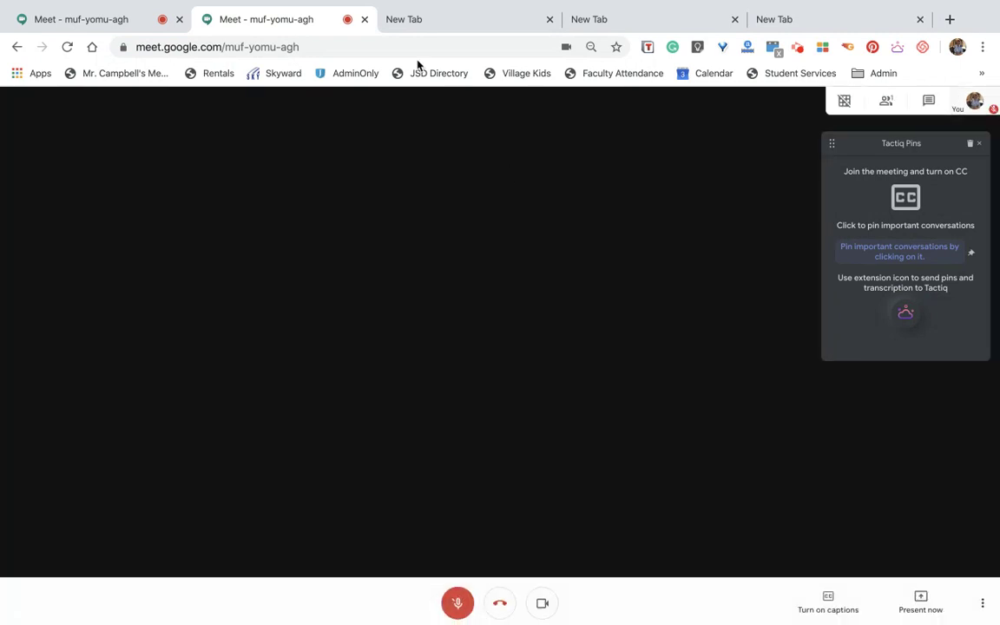
left_click(434, 21)
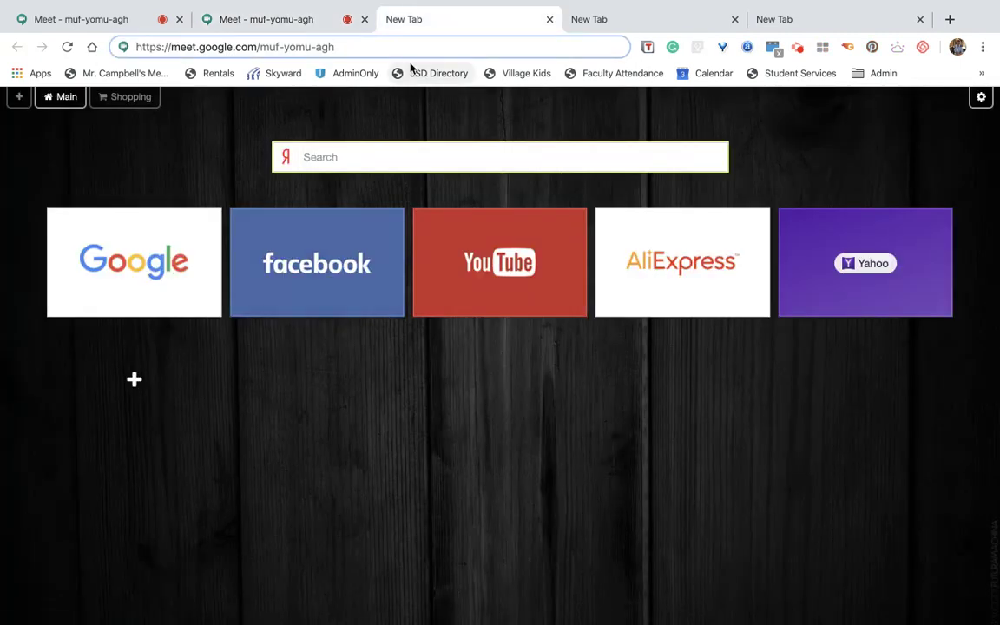
key("Return")
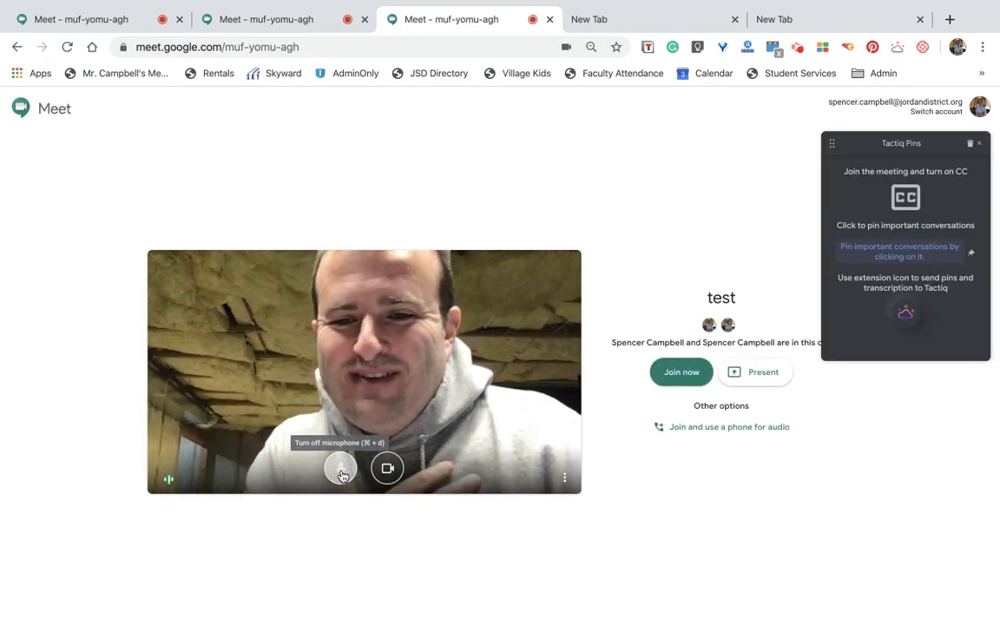
left_click(341, 471)
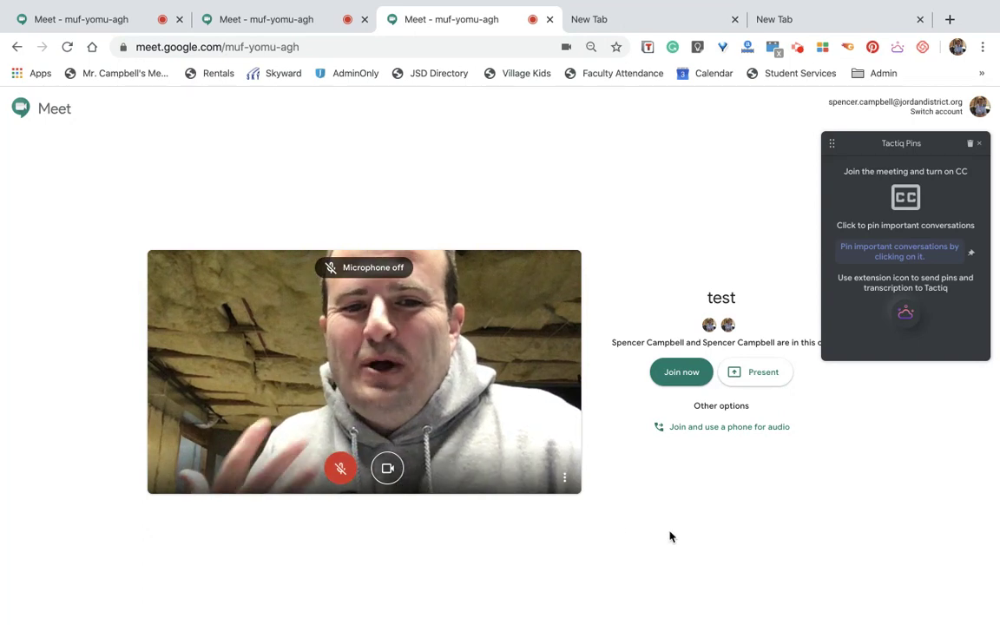
left_click(681, 372)
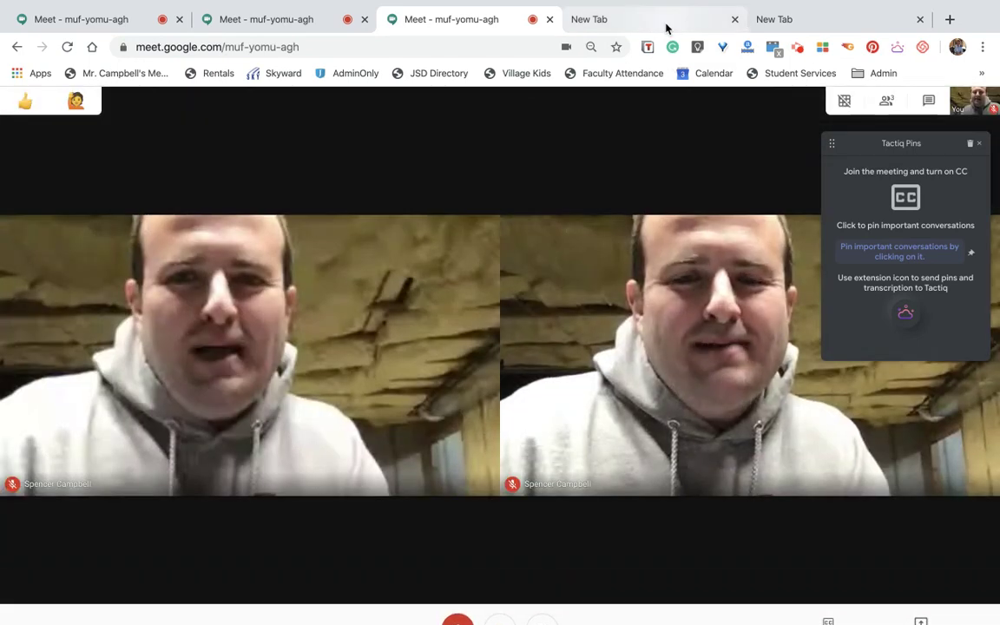
Join muted from the fourth tab, then load the fifth tab's pre-join page with mic off.
left_click(666, 29)
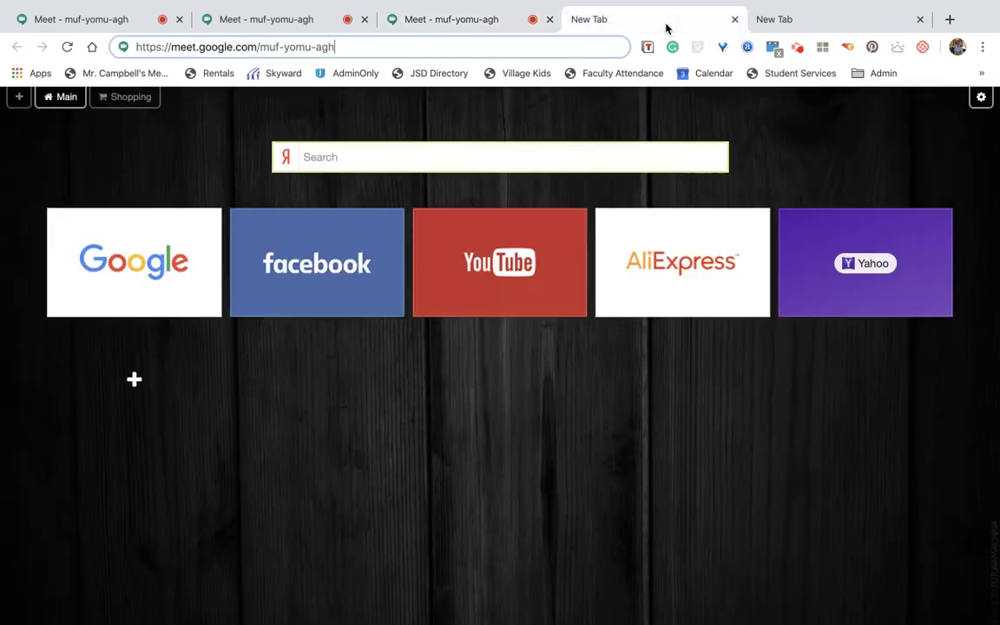
key("Return")
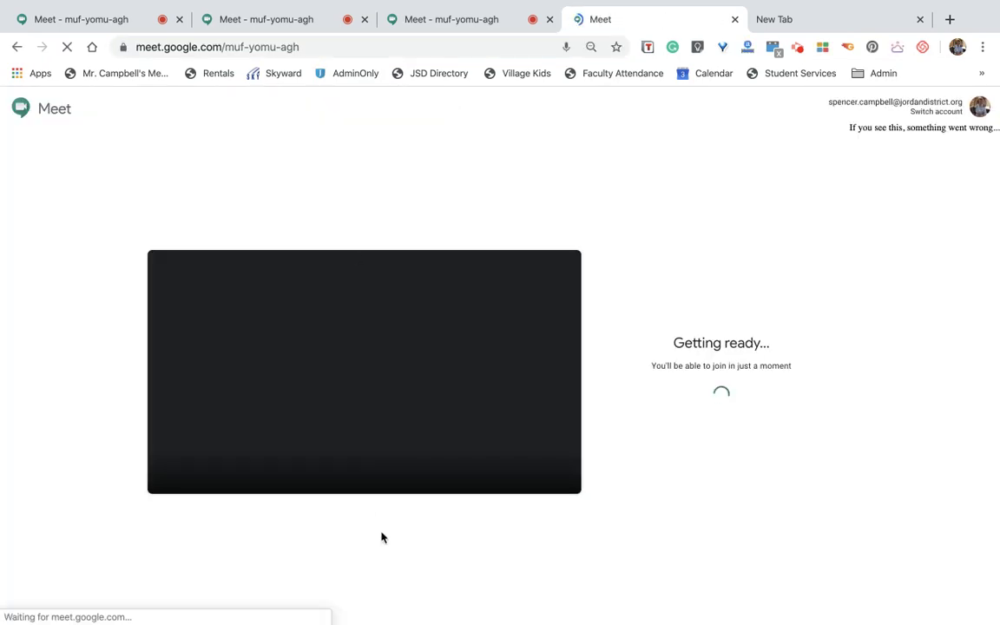
left_click(340, 469)
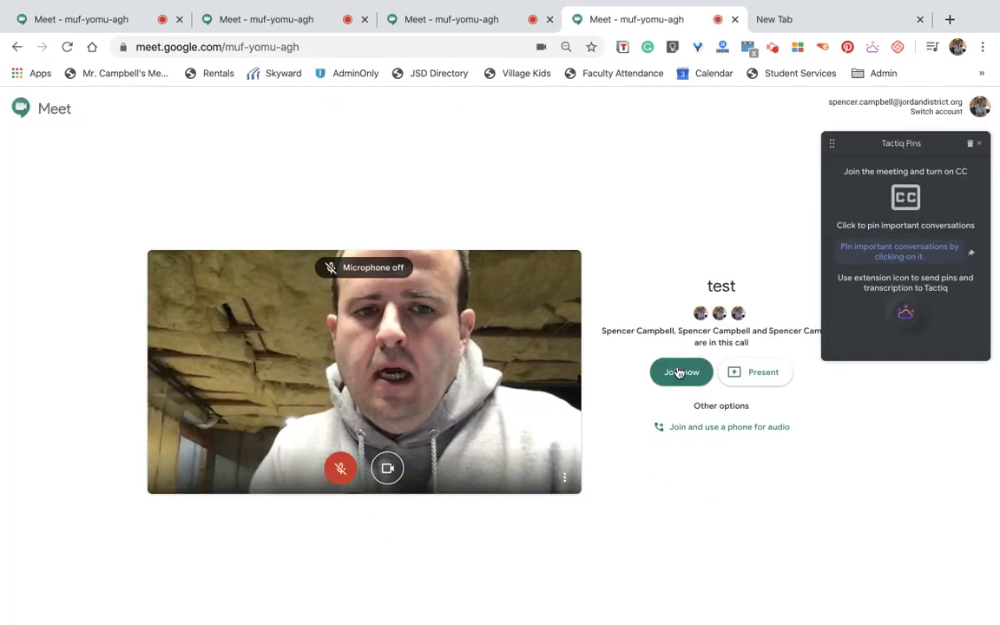
left_click(678, 370)
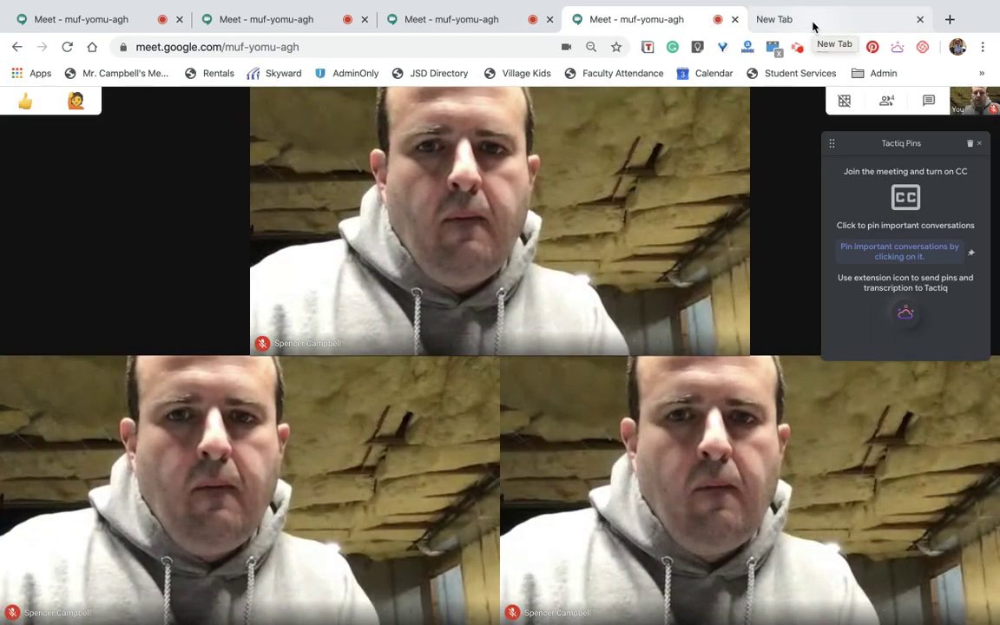
left_click(812, 24)
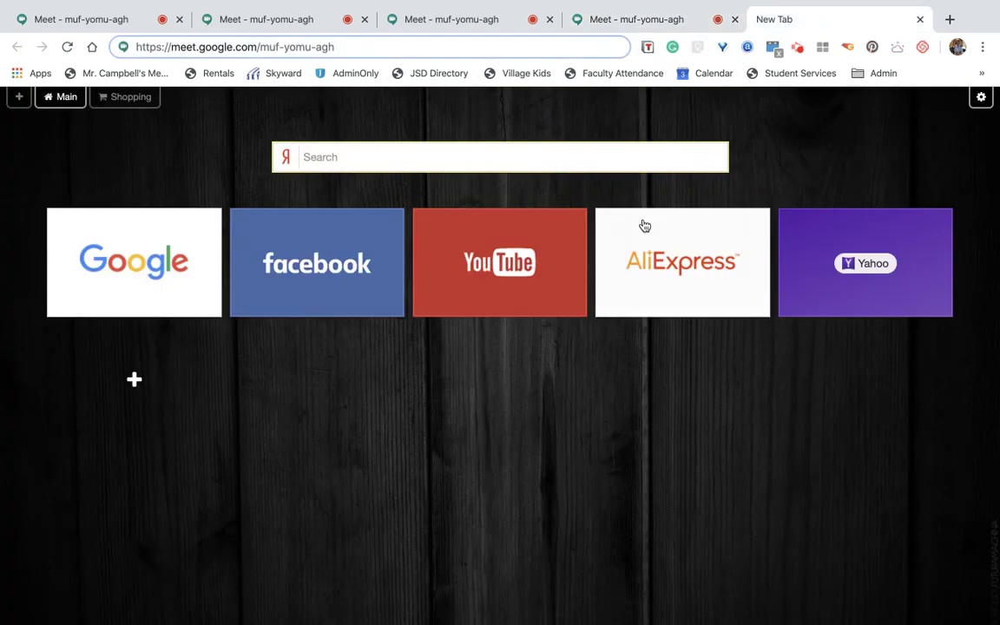
key("Return")
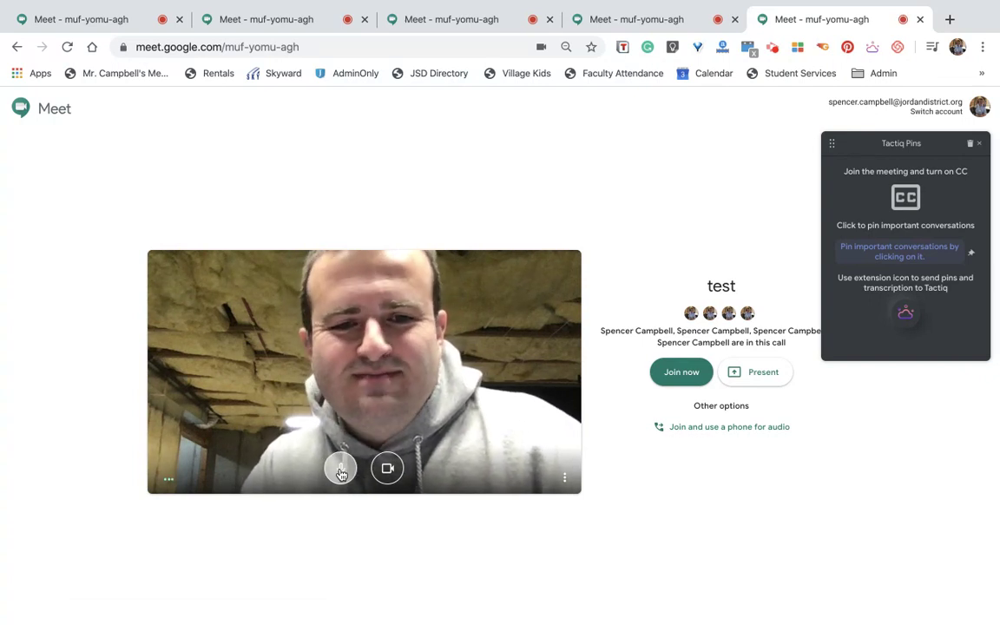
left_click(340, 473)
Join the 'test' meeting from the fifth tab.
left_click(692, 375)
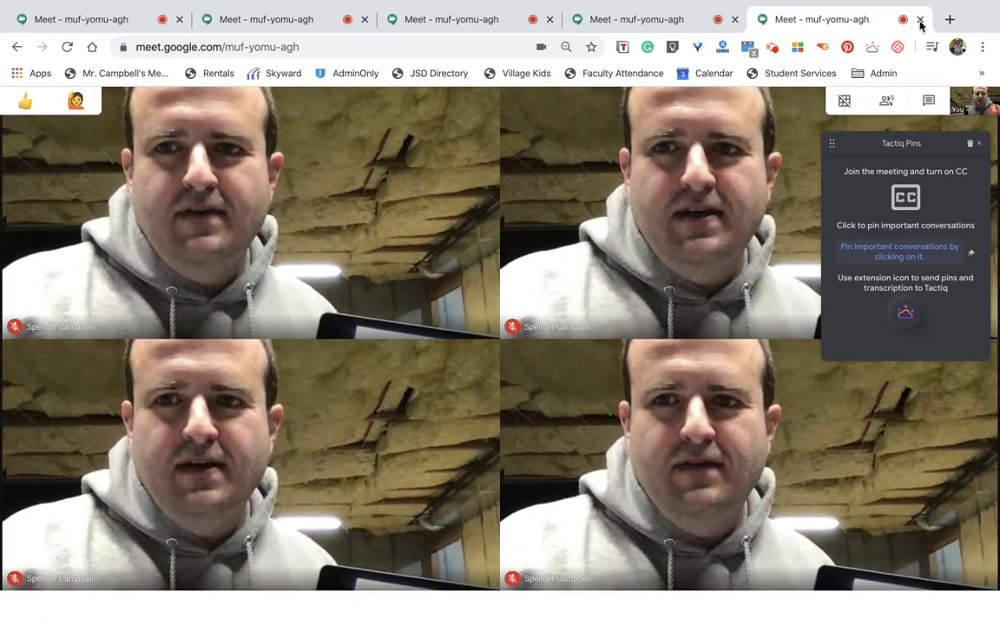
Close all five meeting tabs from right to left, closing the Chrome window.
left_click(920, 19)
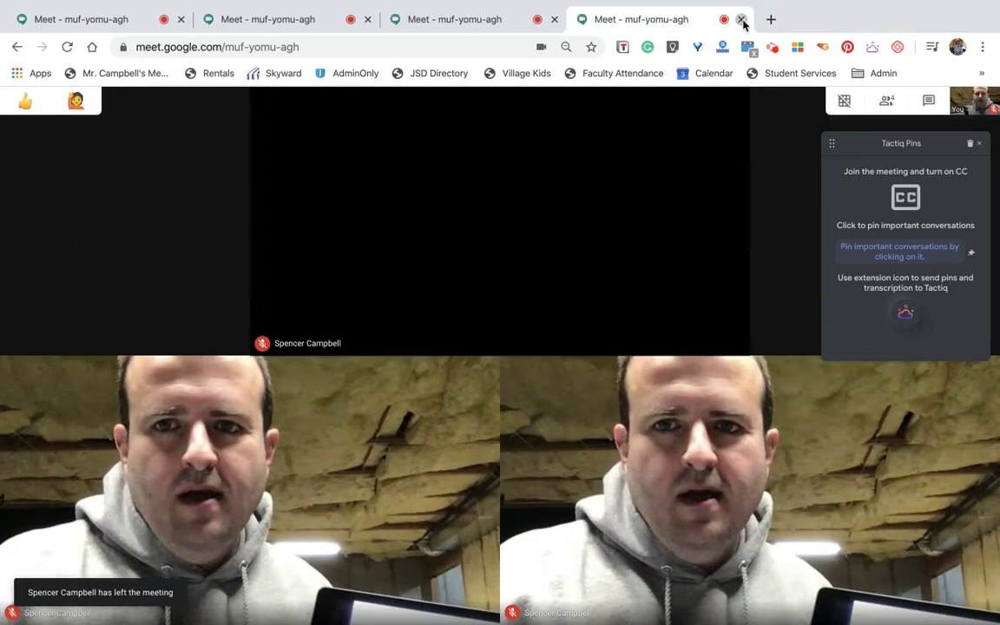
left_click(736, 20)
left_click(554, 19)
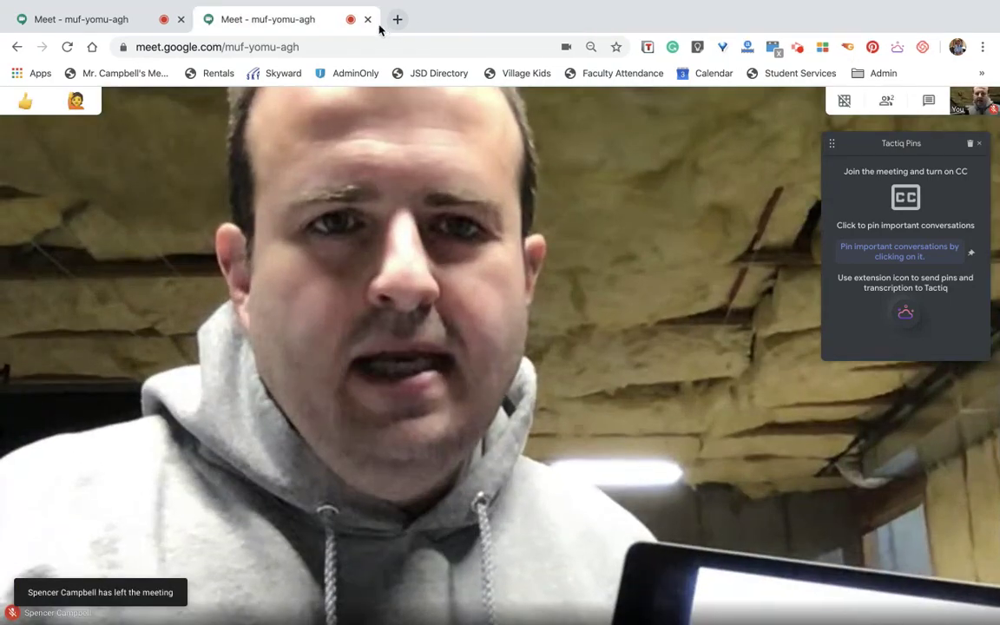
left_click(368, 19)
left_click(181, 19)
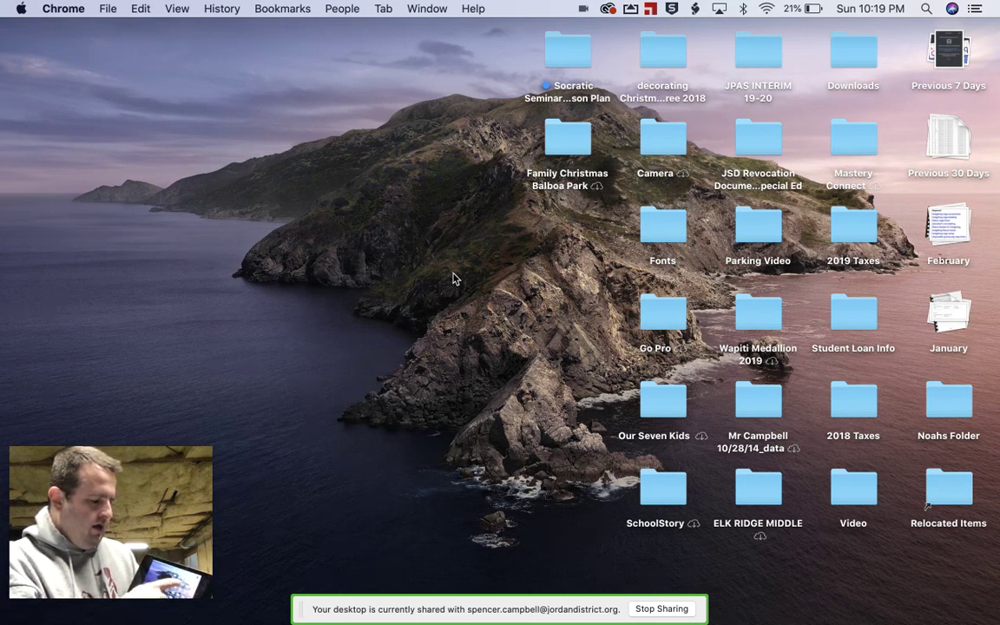
left_click(760, 230)
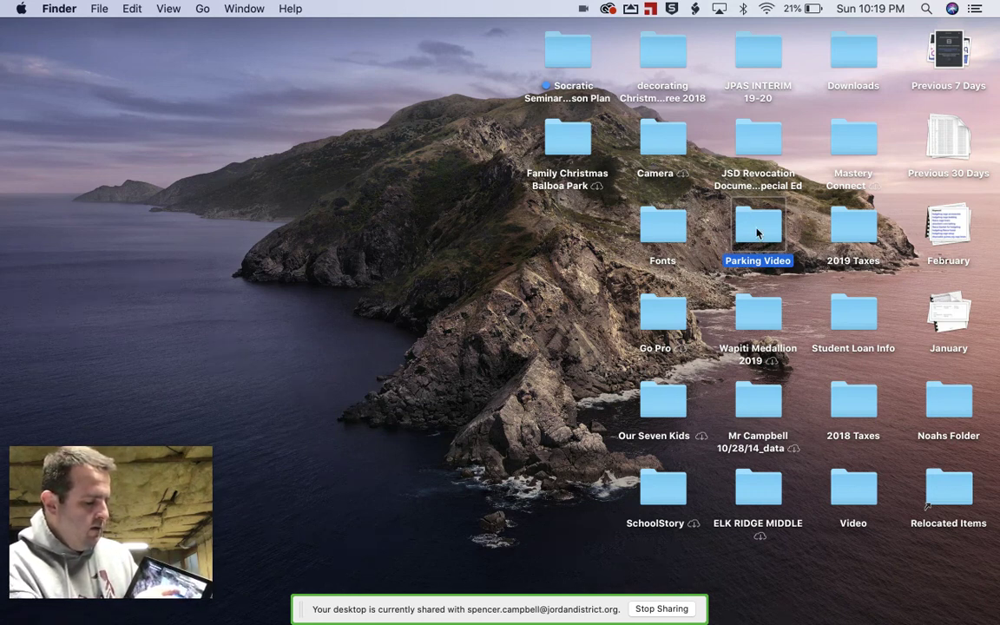
double_click(757, 231)
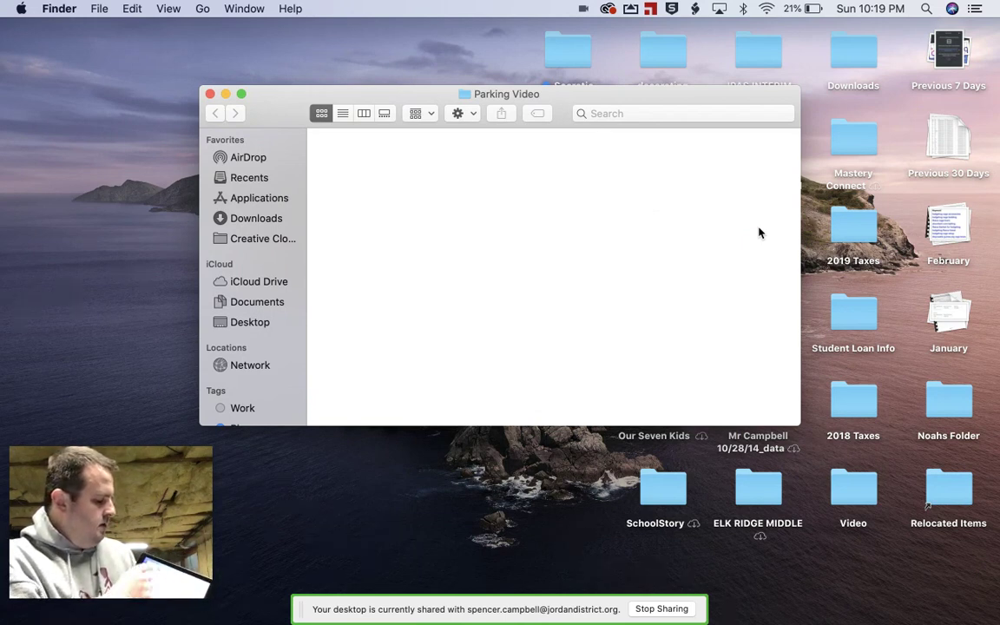
left_click(209, 94)
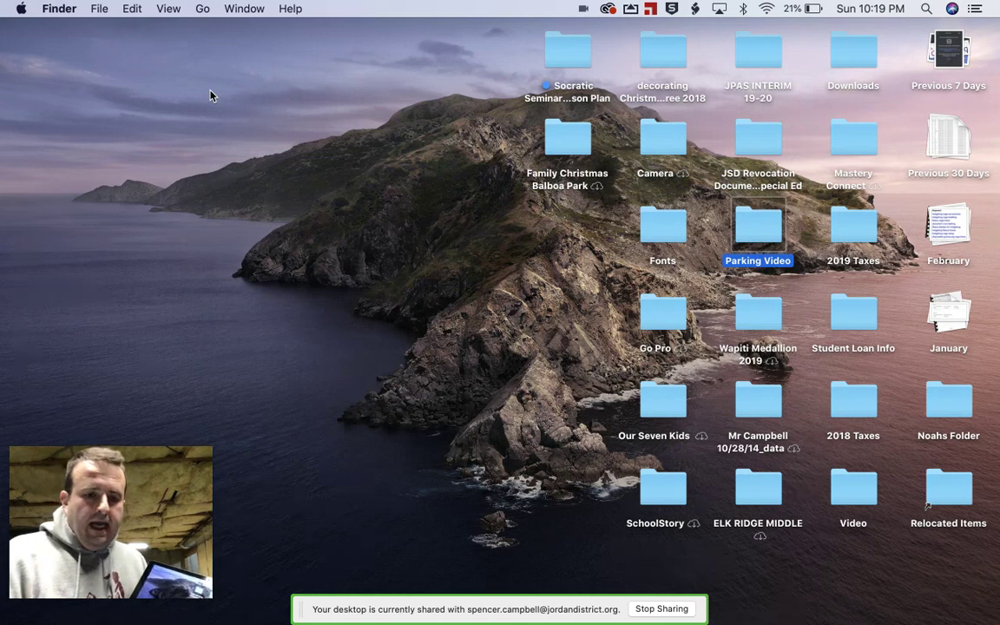